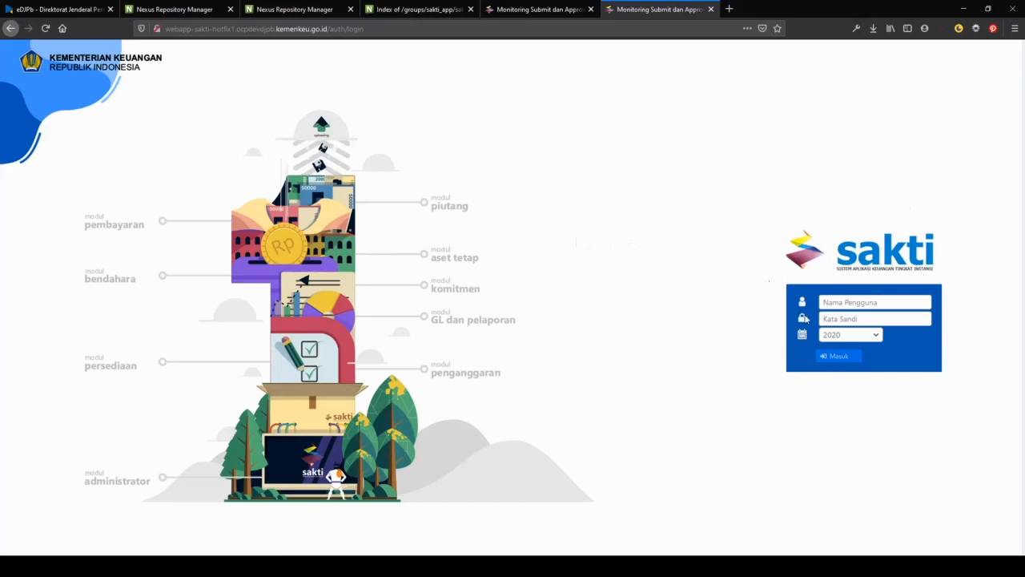
- Log in for budget year 2021 using the saved username and account password
click(838, 335)
click(854, 413)
click(862, 302)
click(860, 373)
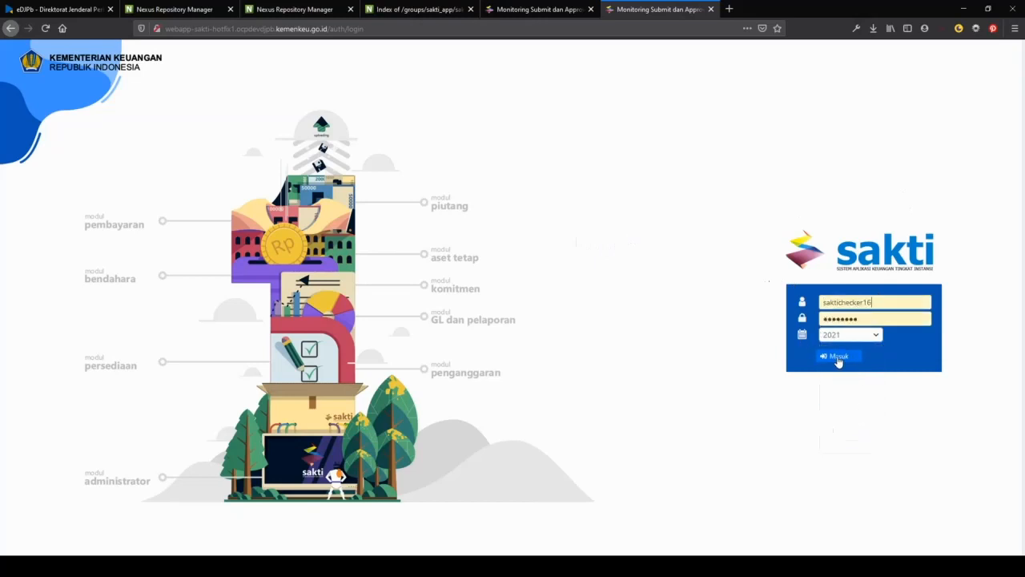
click(838, 359)
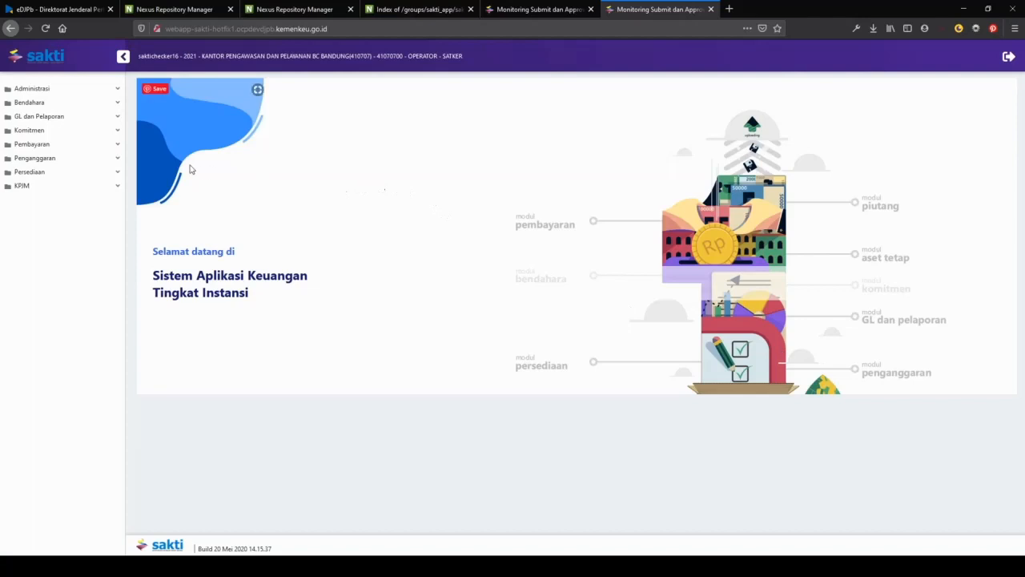
- Open the Monitoring Submit and Approve Data page of the Penganggaran module
click(105, 159)
click(98, 194)
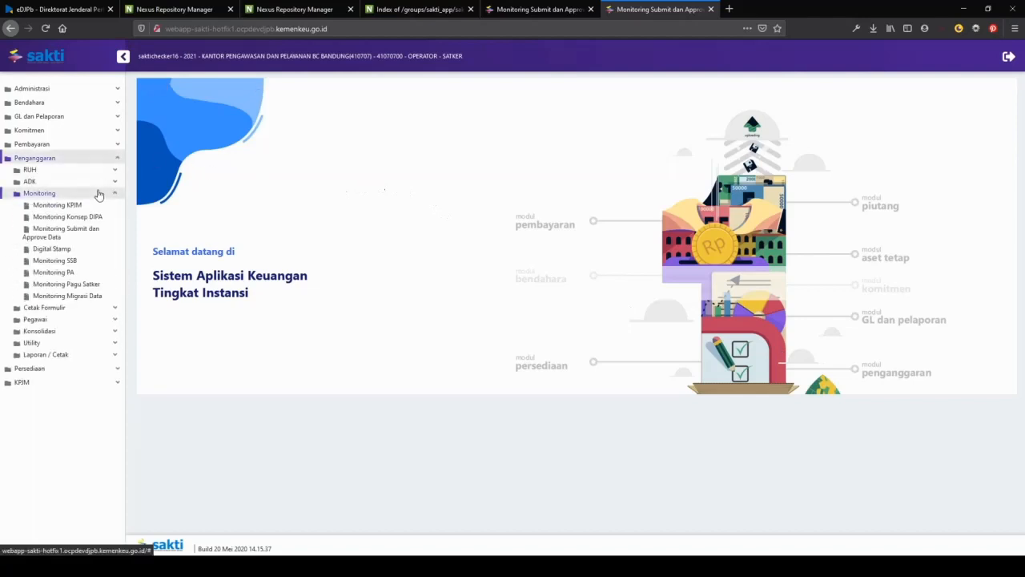
click(108, 233)
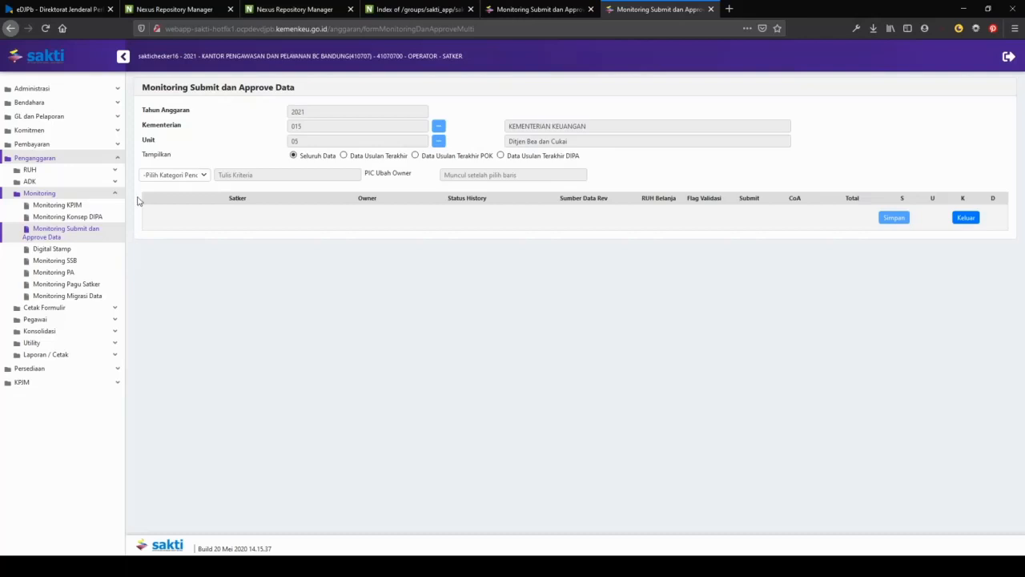
- Open the Belanja Redesain form under RUH and load the satker Kantor Pengawasan dan Pelayanan BC Bandung
click(114, 173)
click(92, 219)
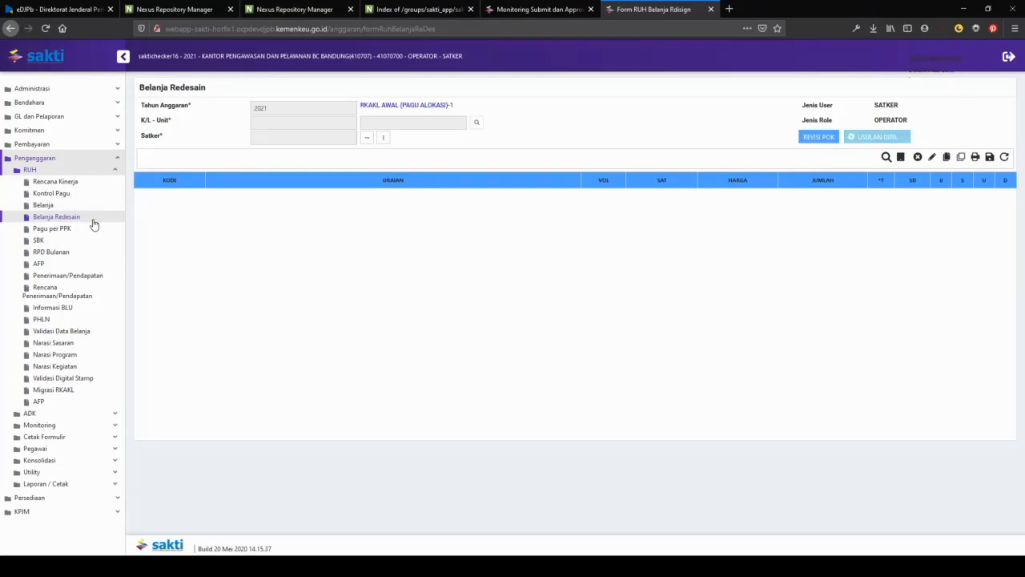
click(384, 140)
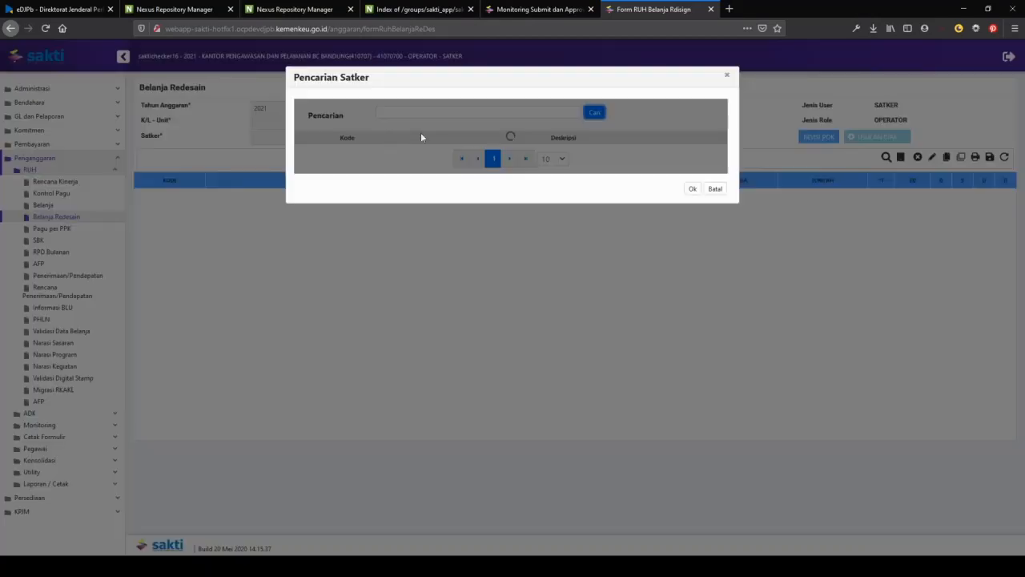
click(531, 152)
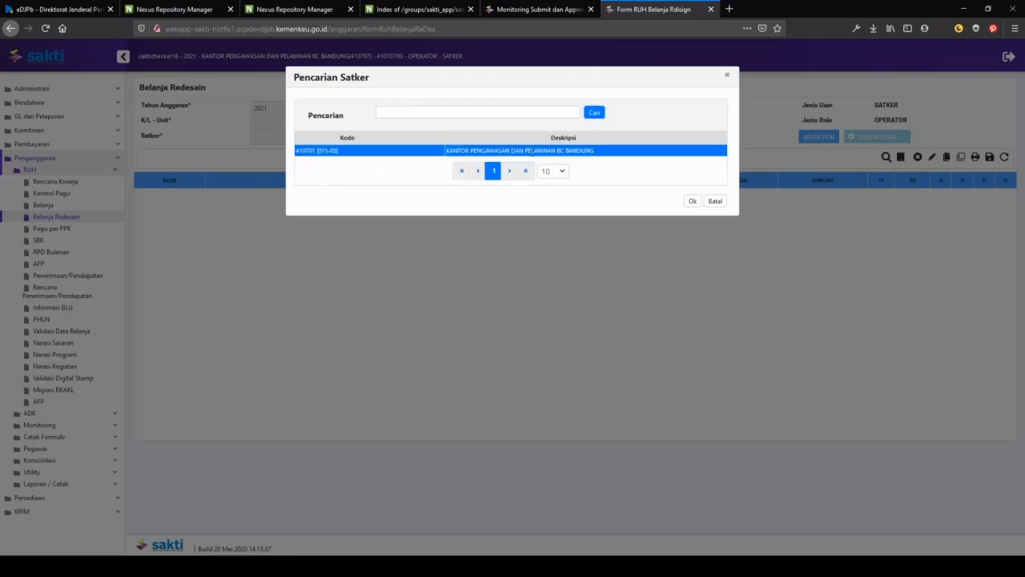
click(693, 201)
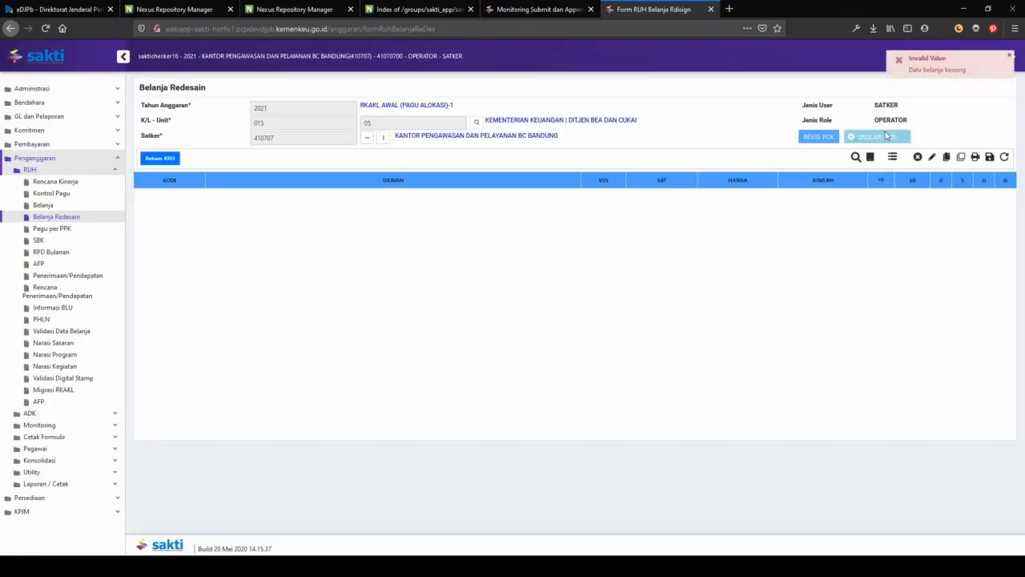
click(1011, 56)
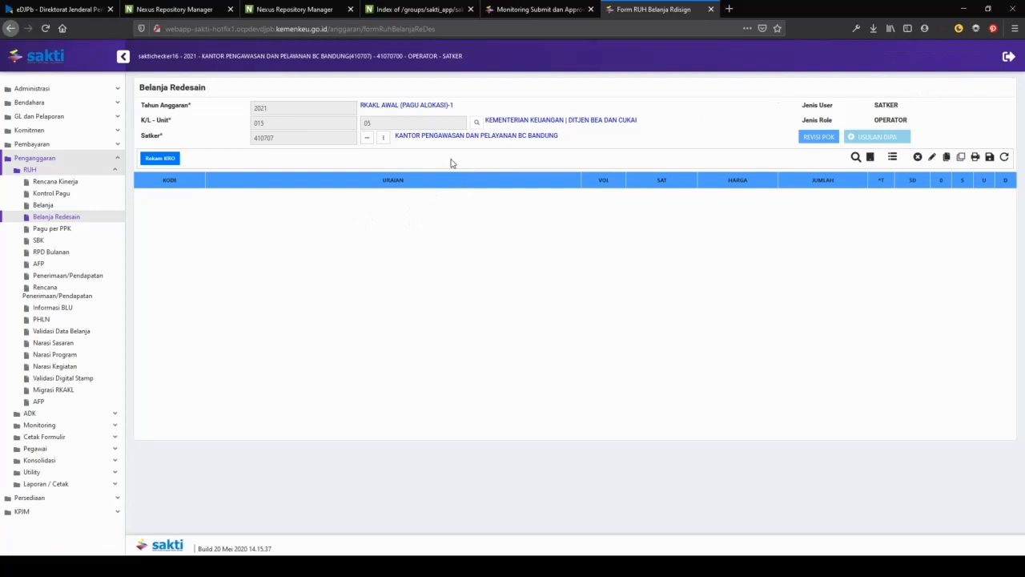
- Start a new KRO record and choose 015.05.13.1671.994 Layanan Perkantoran as its KRO
click(160, 160)
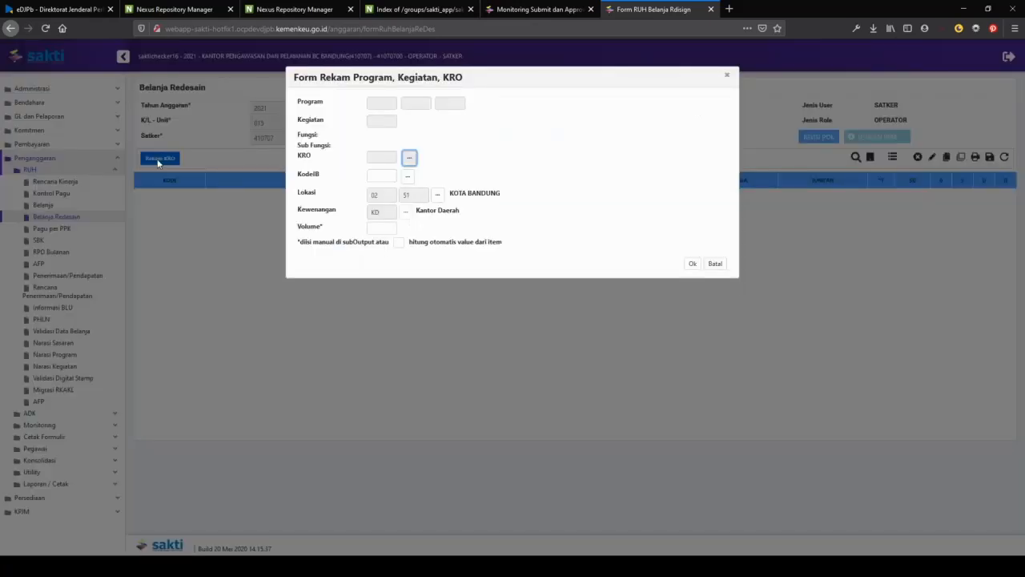
click(411, 159)
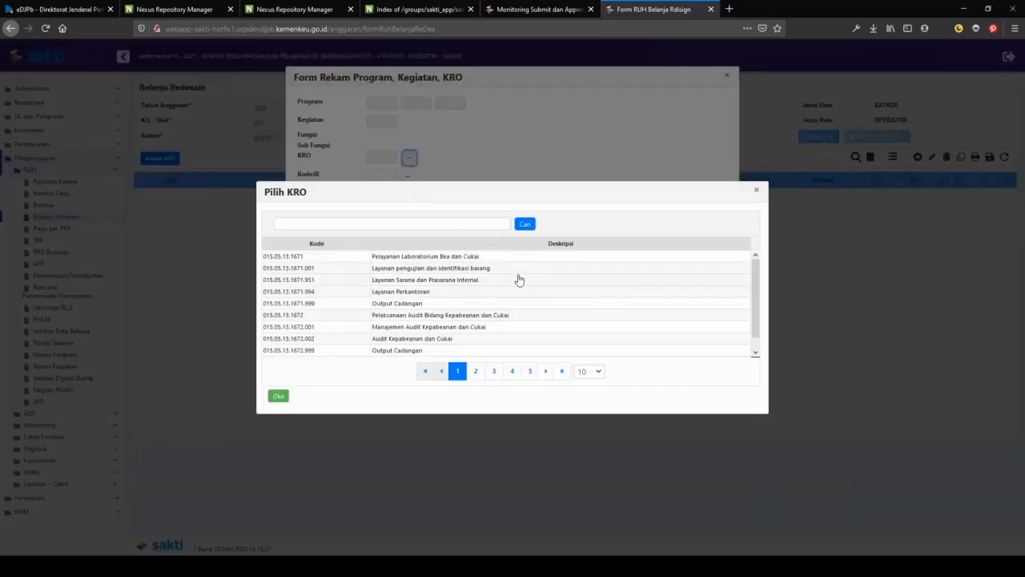
click(495, 293)
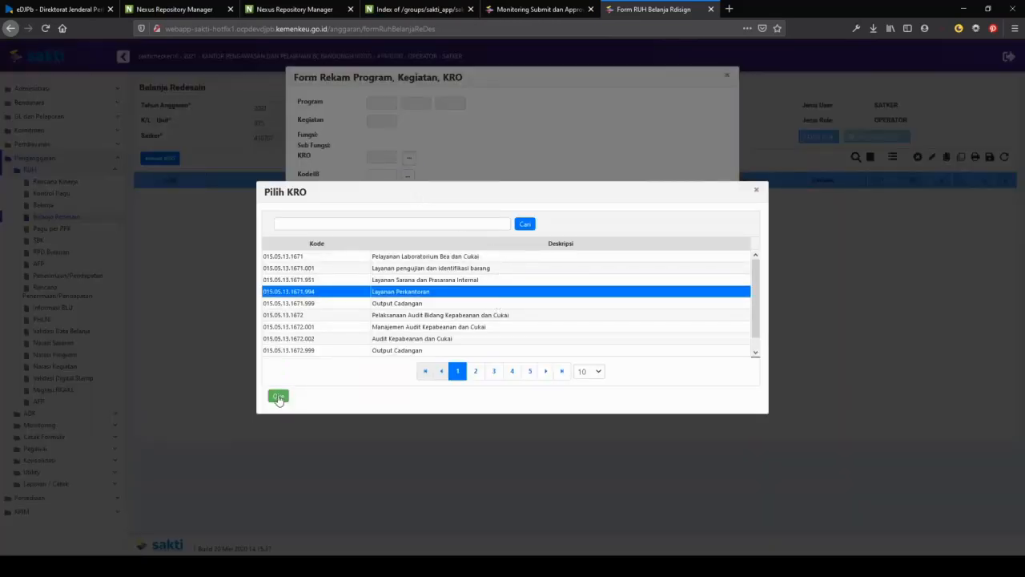
click(278, 395)
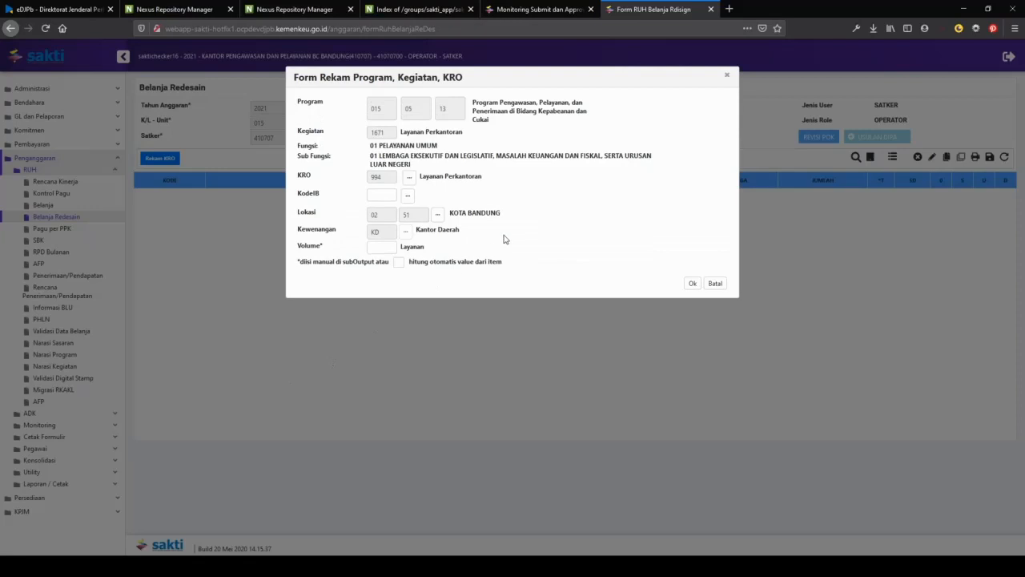
- Set the KRO's KodeIB to 00 Base Line and save the record with the volume left empty
click(408, 195)
click(521, 145)
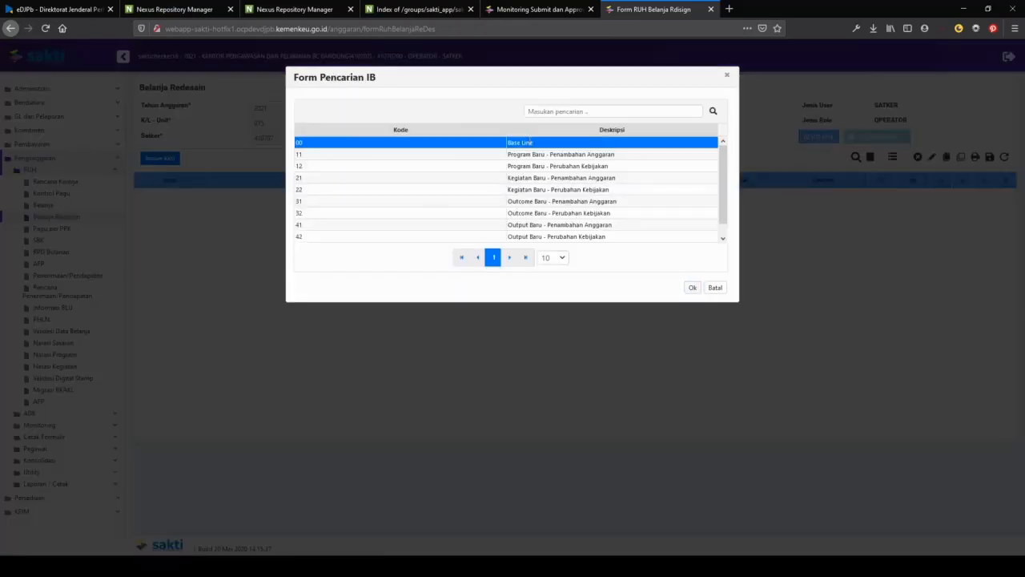
click(693, 287)
click(388, 251)
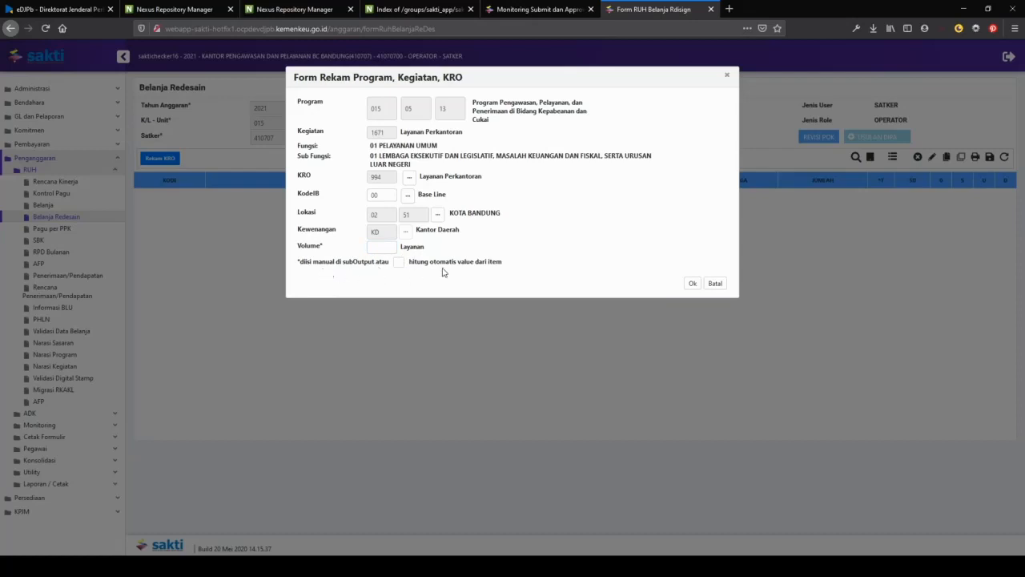
click(693, 284)
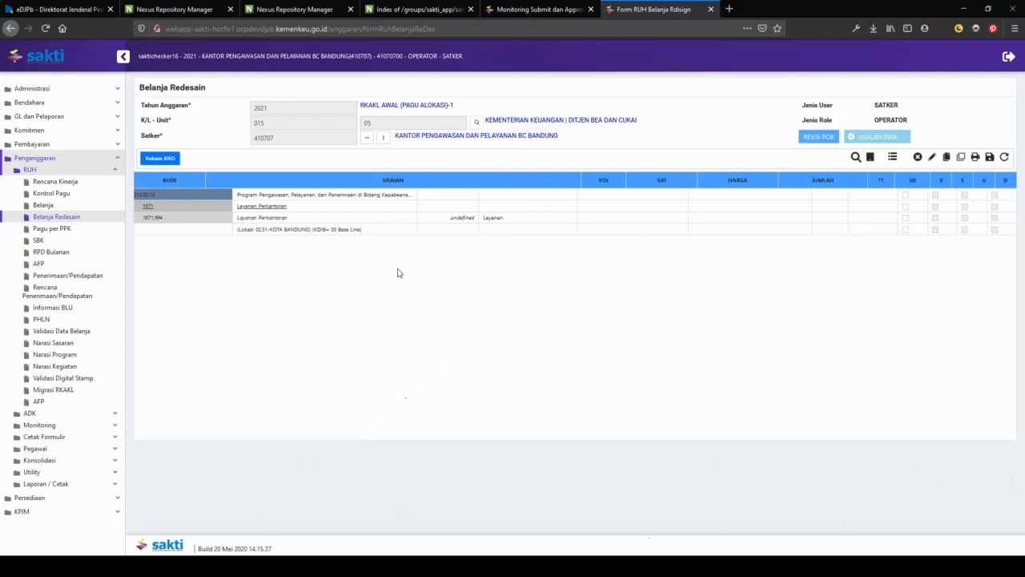
- Record RO 001 "tanpa sub output" under the Layanan Perkantoran KRO with a volume of 12
click(381, 217)
click(204, 159)
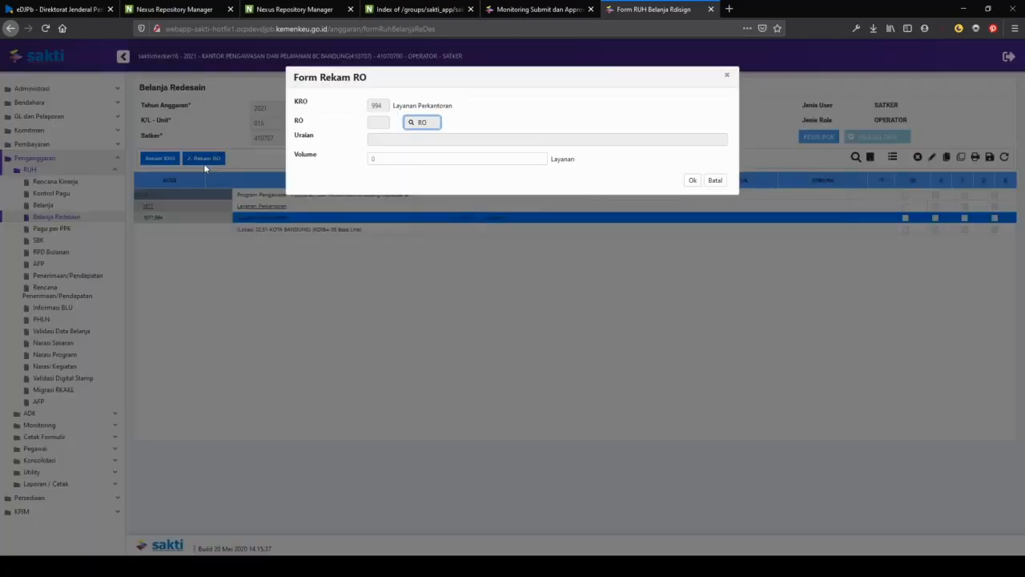
click(420, 123)
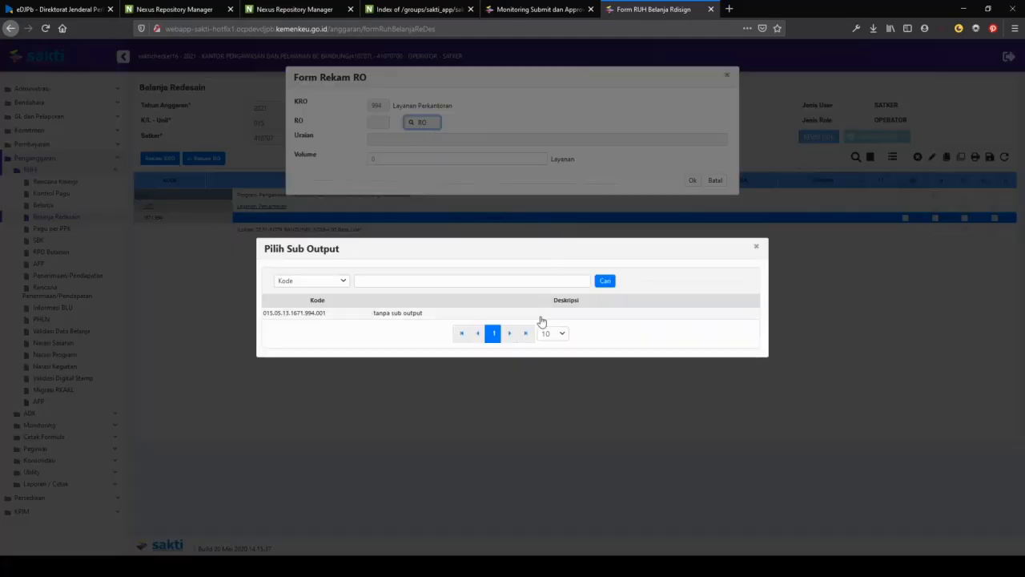
click(531, 311)
click(482, 158)
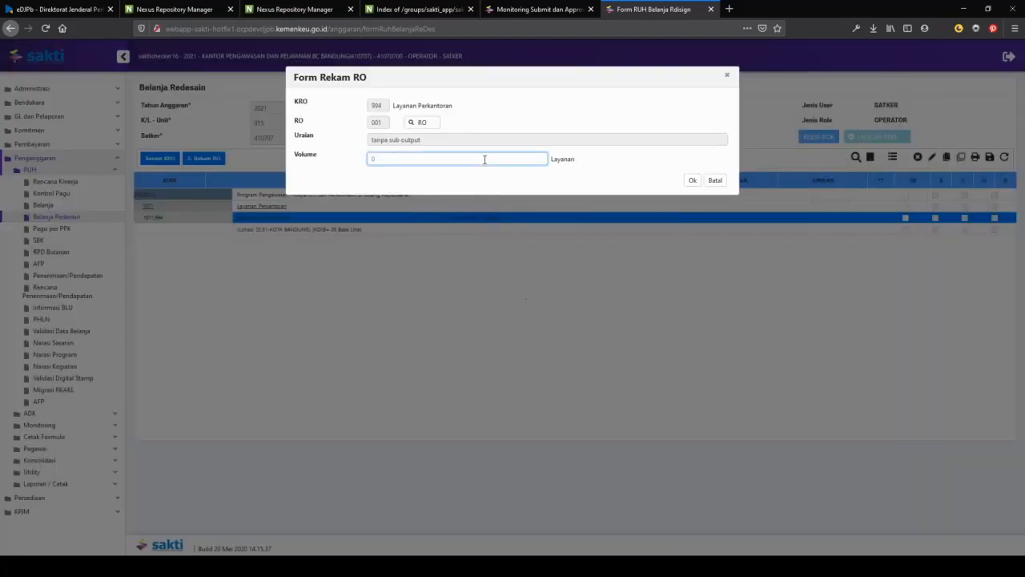
click(692, 181)
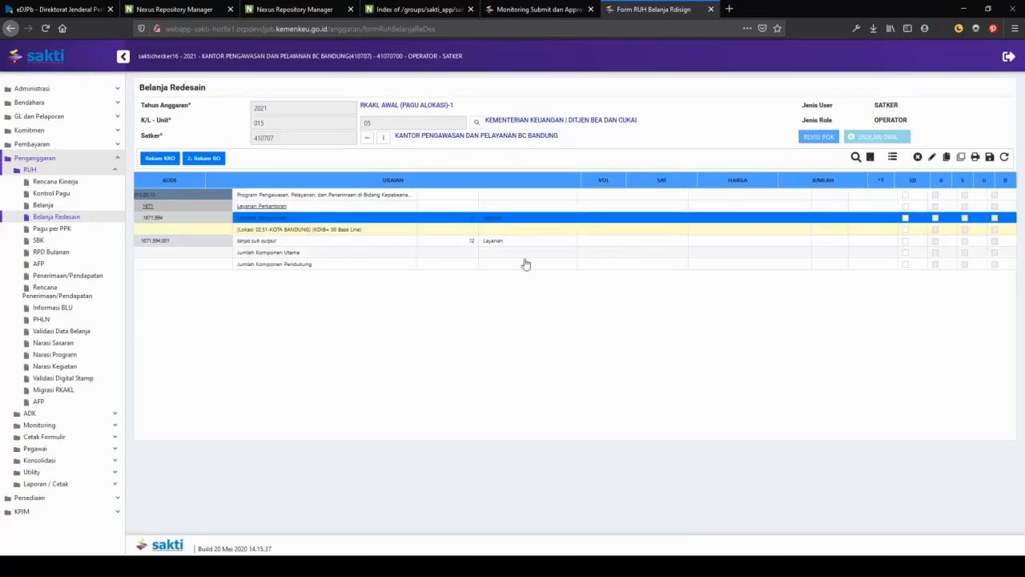
- Record component 001 Gaji dan Tunjangan under the "tanpa sub output" RO
click(408, 243)
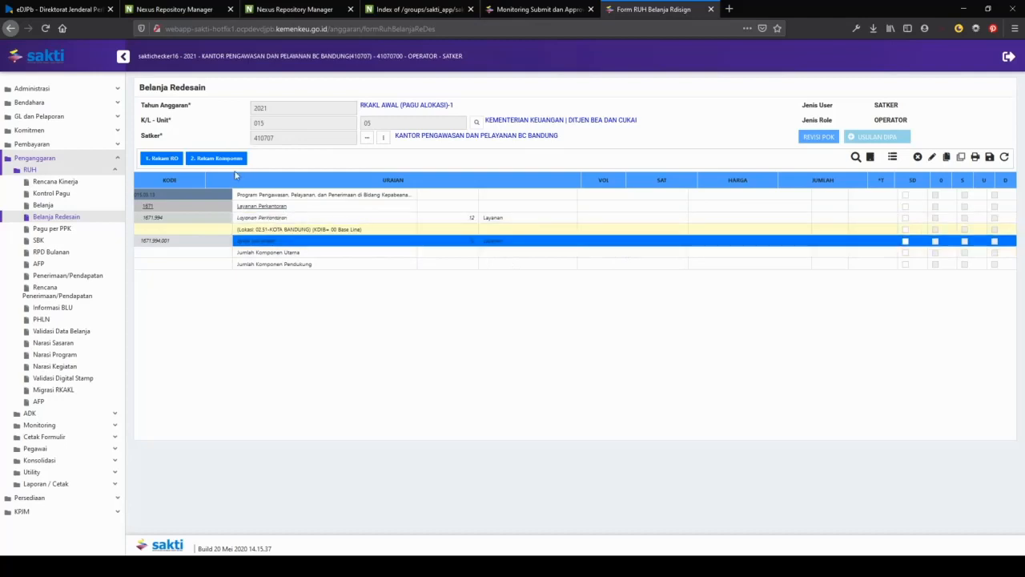
click(228, 158)
click(474, 105)
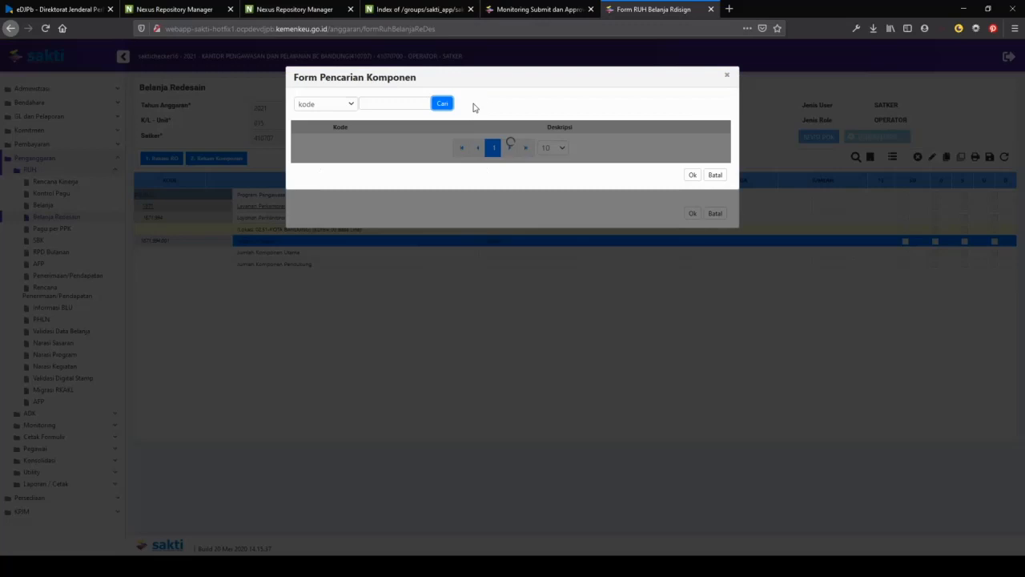
click(481, 141)
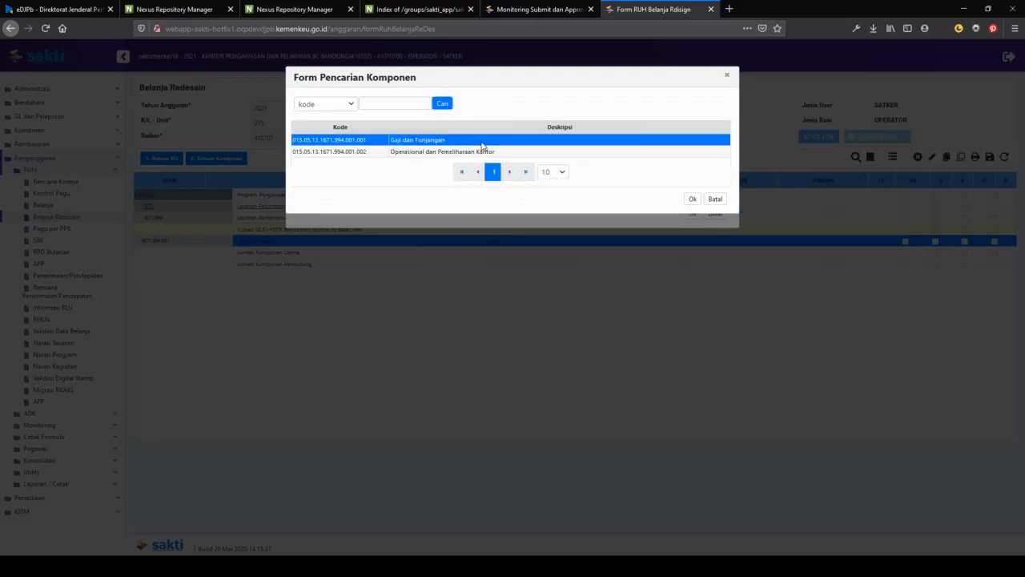
click(694, 200)
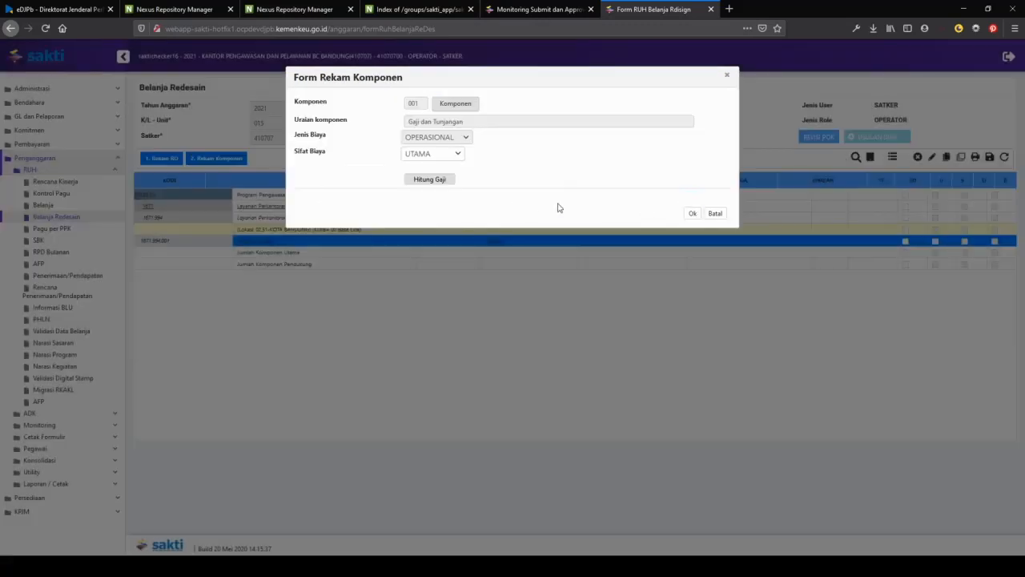
click(690, 212)
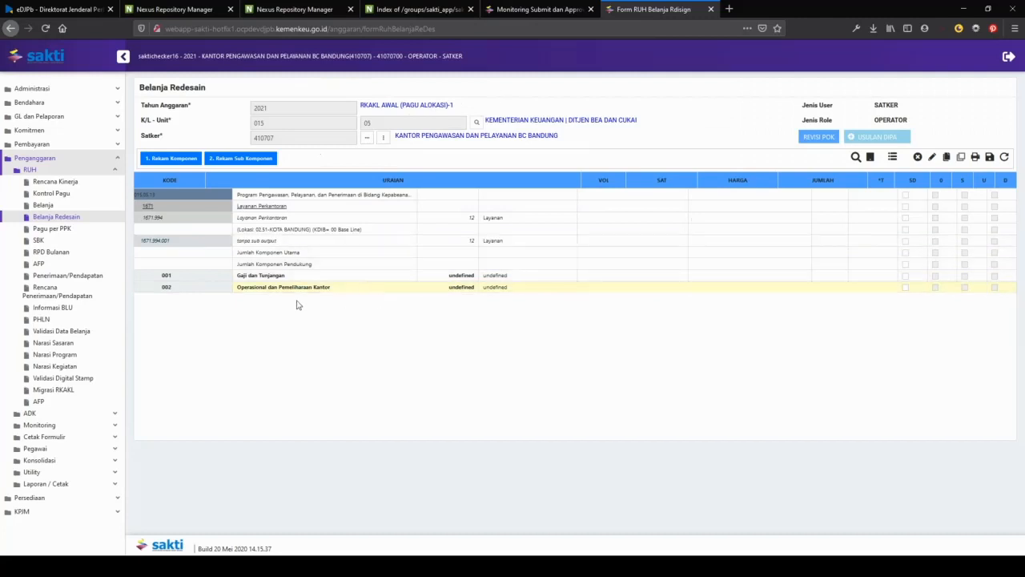
- Record sub-component B with the description SUBKOMPDUMMY under component 002 Operasional dan Pemeliharaan Kantor
click(236, 160)
click(515, 106)
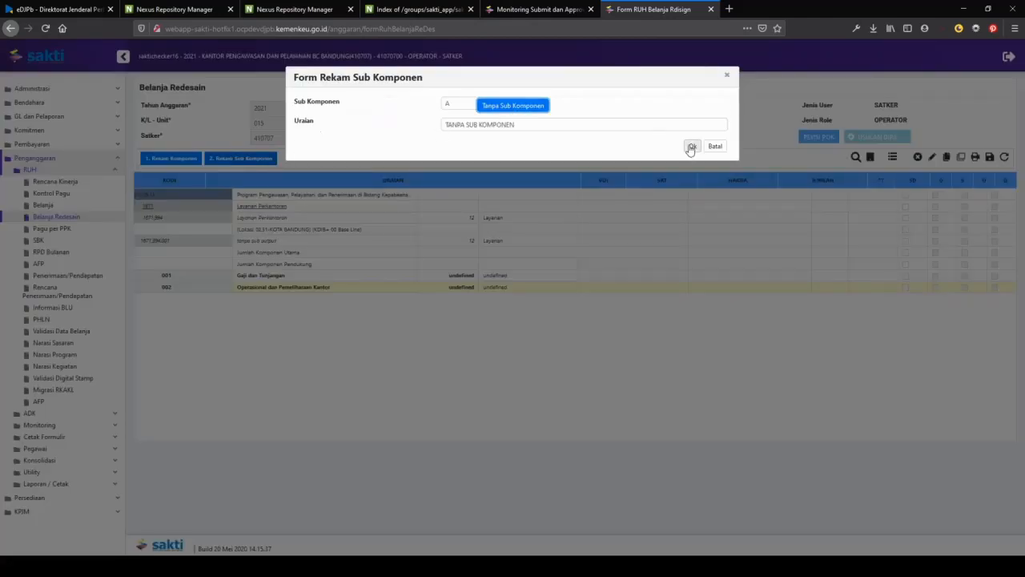
drag(464, 107, 439, 102)
text(B)
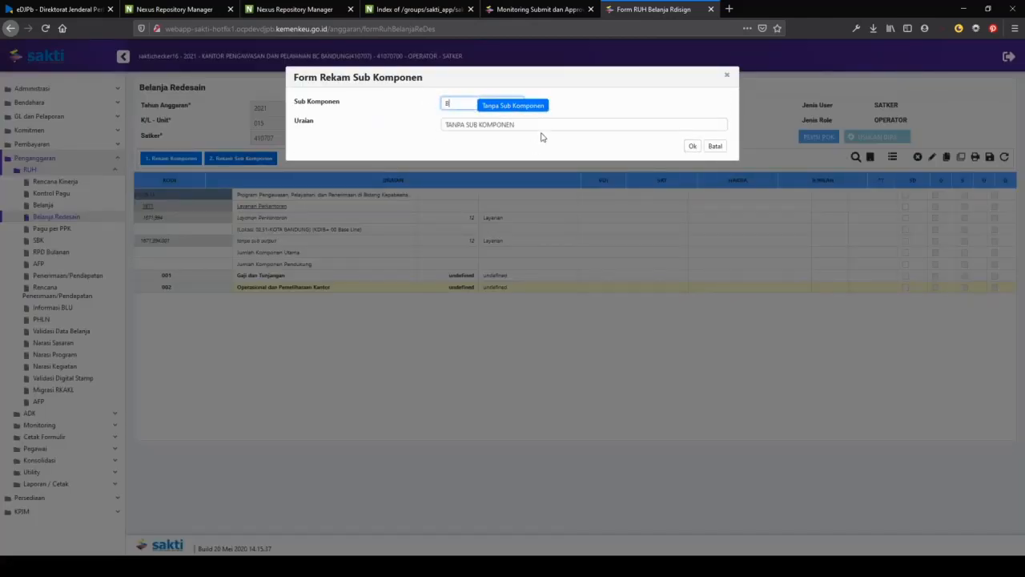
key(Tab)
text(SUMKOMPDUMMY)
click(692, 146)
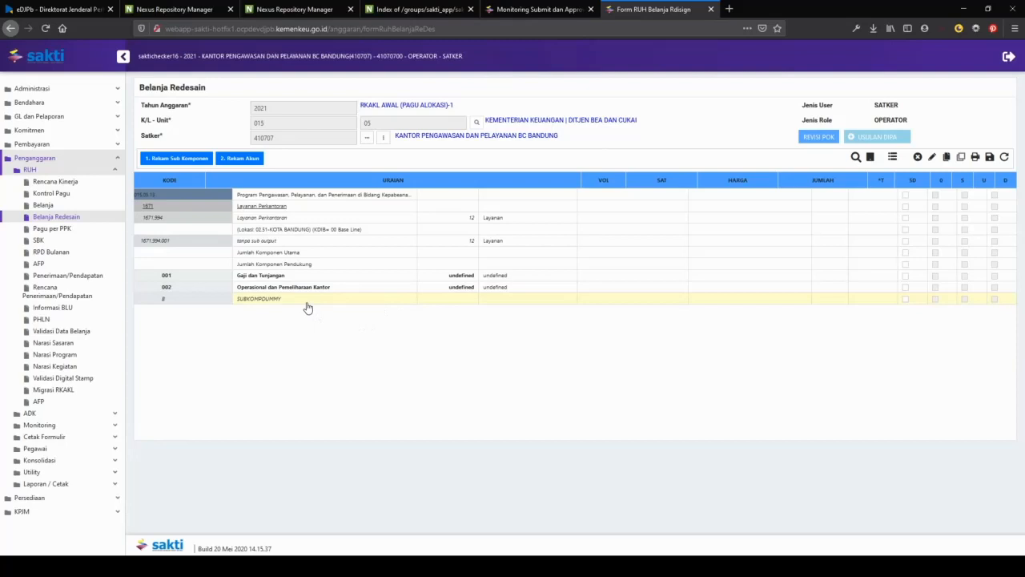
- Start an account record for sub-component B and choose the Belanja Barang account 521111 Belanja Keperluan Perkantoran
click(239, 157)
click(418, 112)
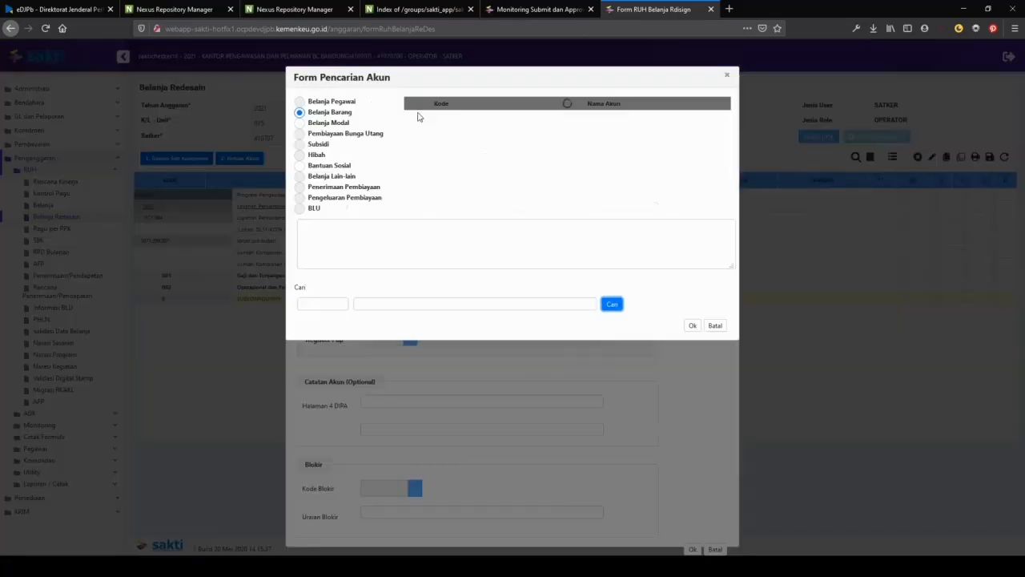
click(563, 118)
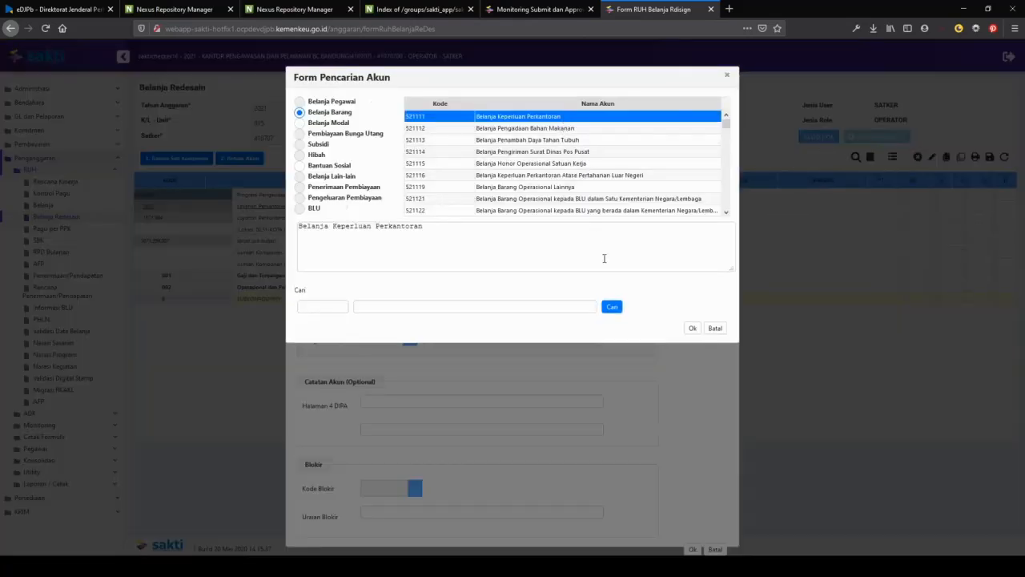
click(693, 328)
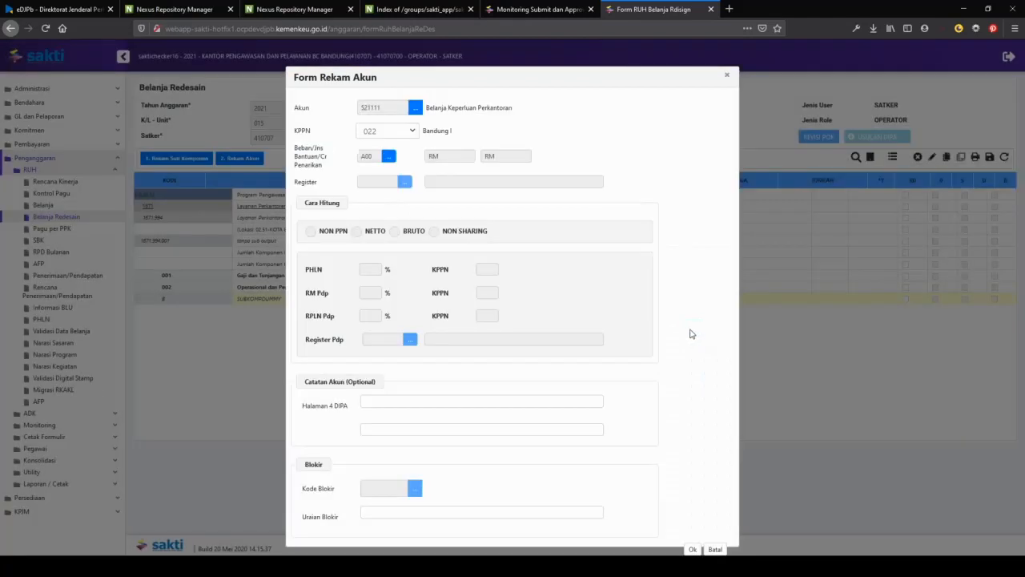
- Keep KPPN 022 for the account and choose A00 RM as its Beban/Jenis Bantuan/Cara Penarikan
click(414, 133)
click(388, 152)
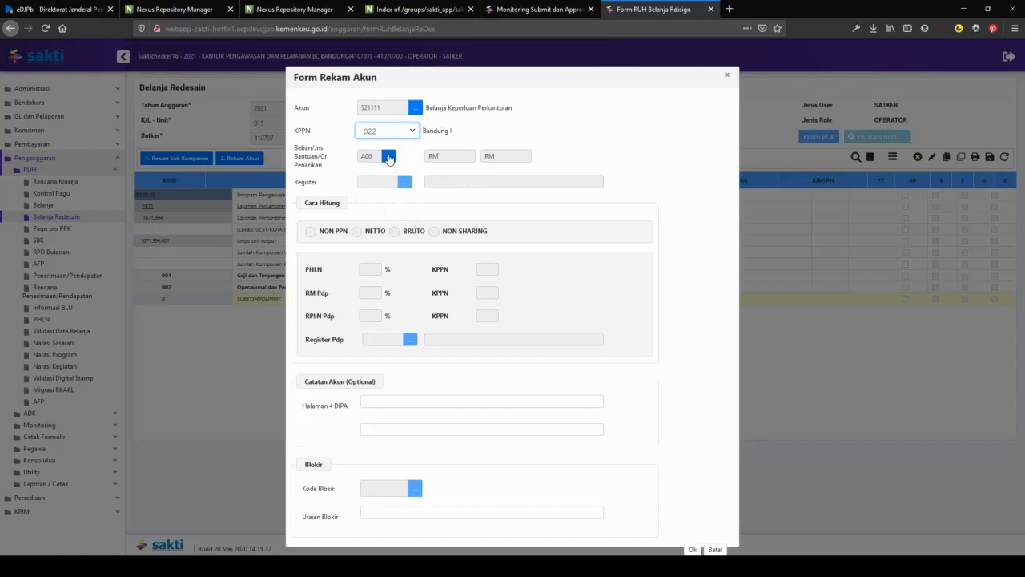
click(389, 157)
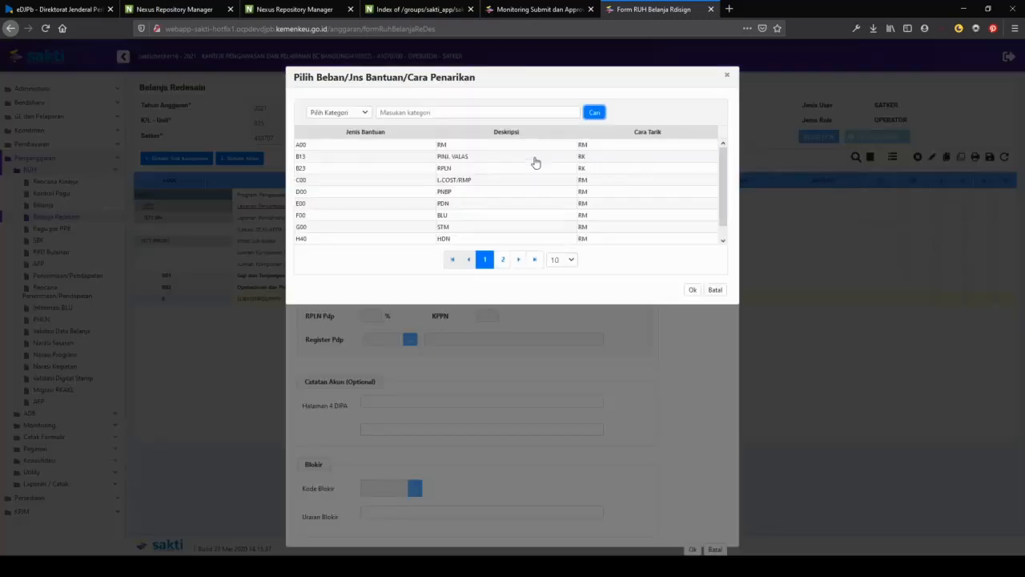
click(549, 148)
click(692, 291)
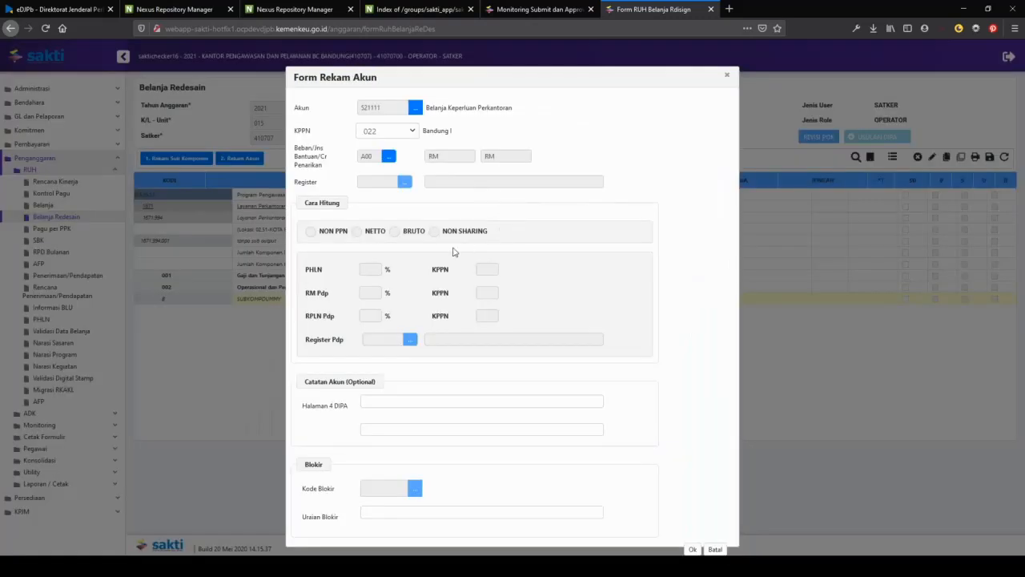
click(465, 399)
click(472, 429)
click(456, 400)
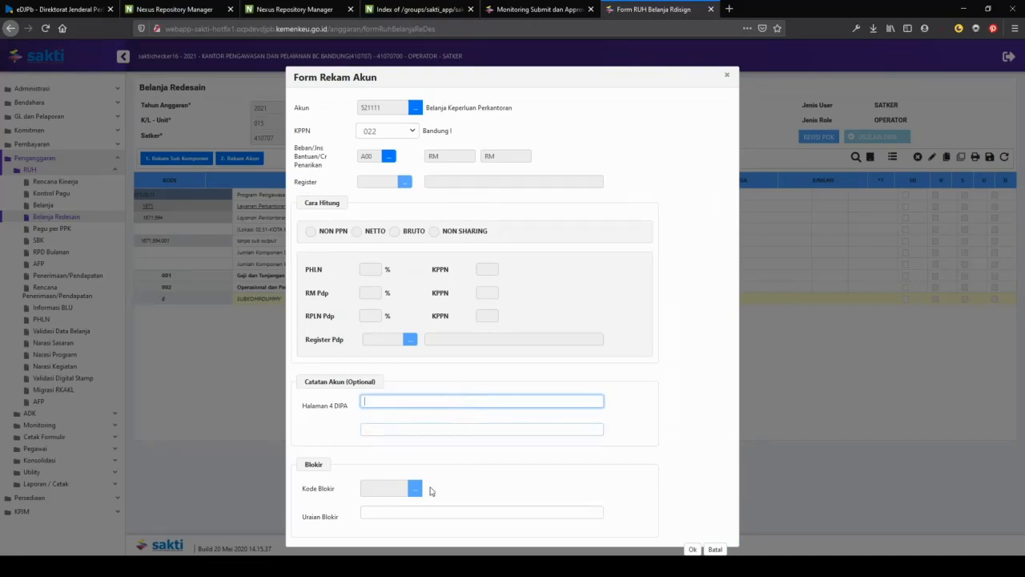
- Record account 521111 under sub-component B, leaving the DIPA page 4 notes and the block fields empty
click(421, 511)
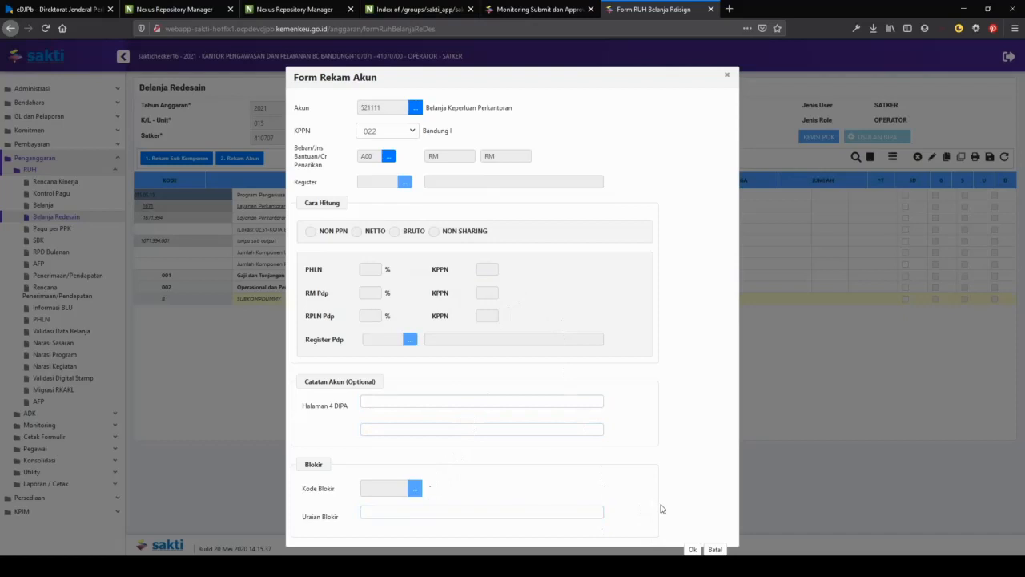
click(693, 551)
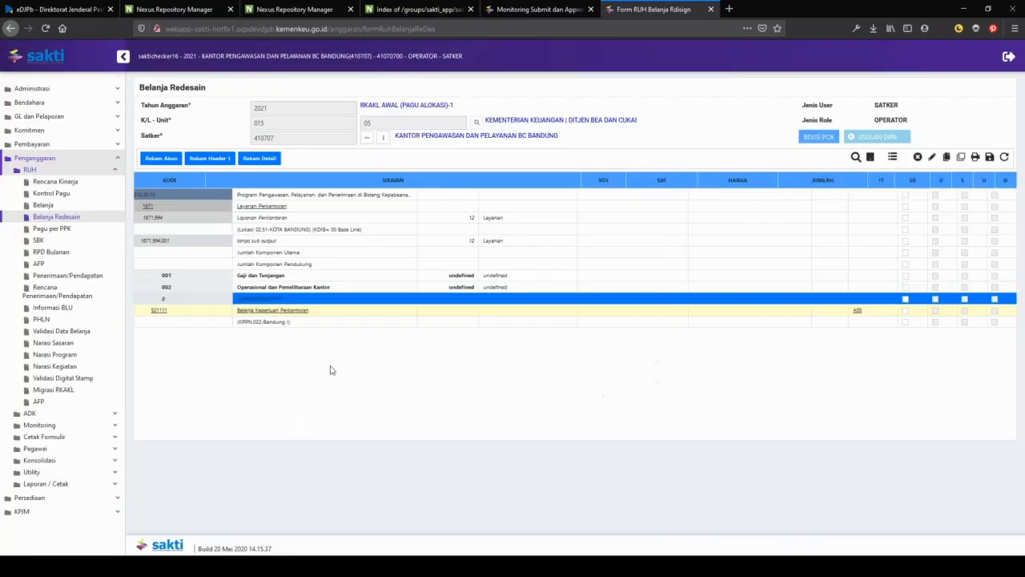
- Record a Header 1 with the description "Header level 1" under account 521111 Belanja Keperluan Perkantoran
click(366, 314)
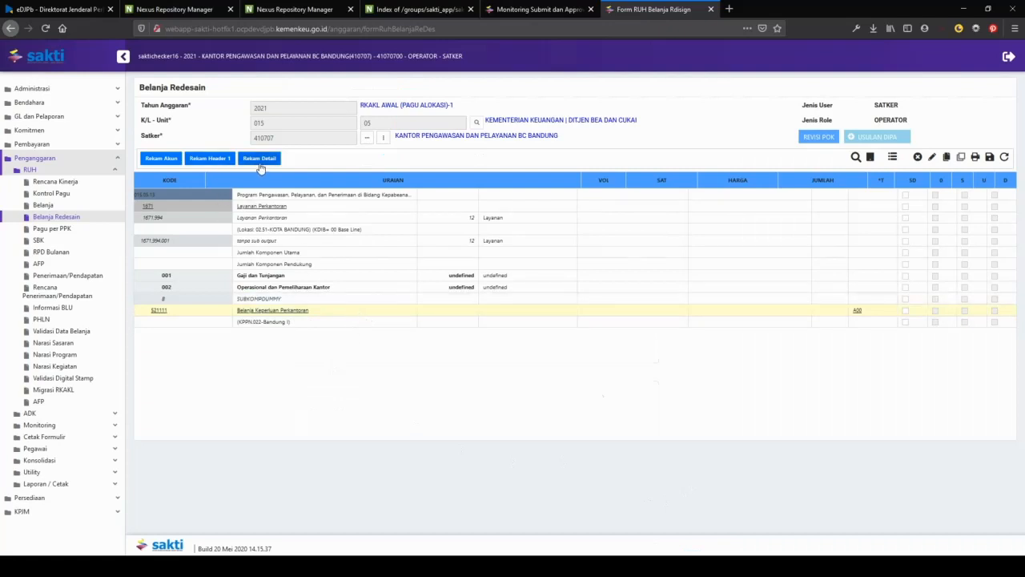
click(221, 159)
click(498, 104)
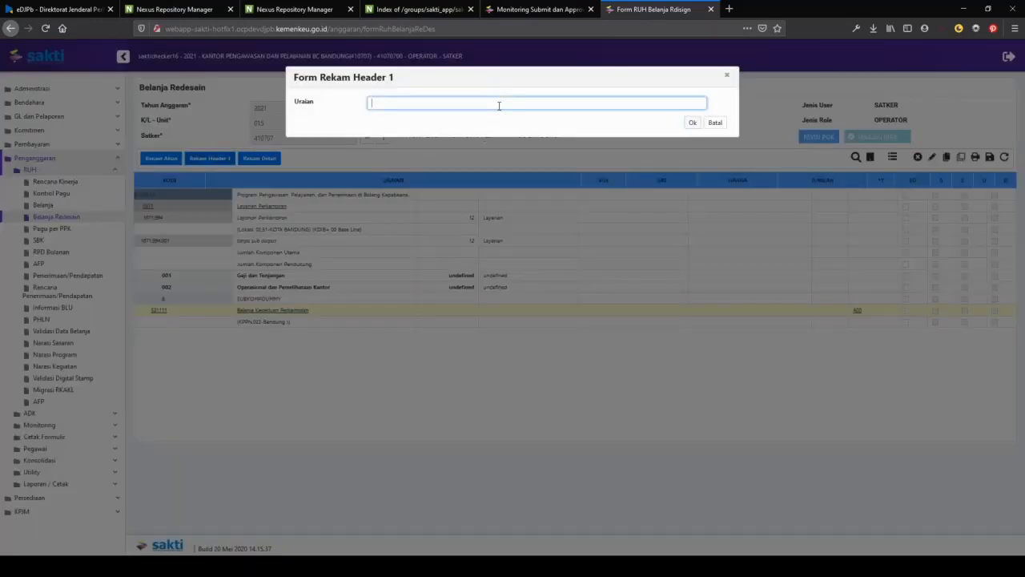
text(Header level 1)
click(693, 122)
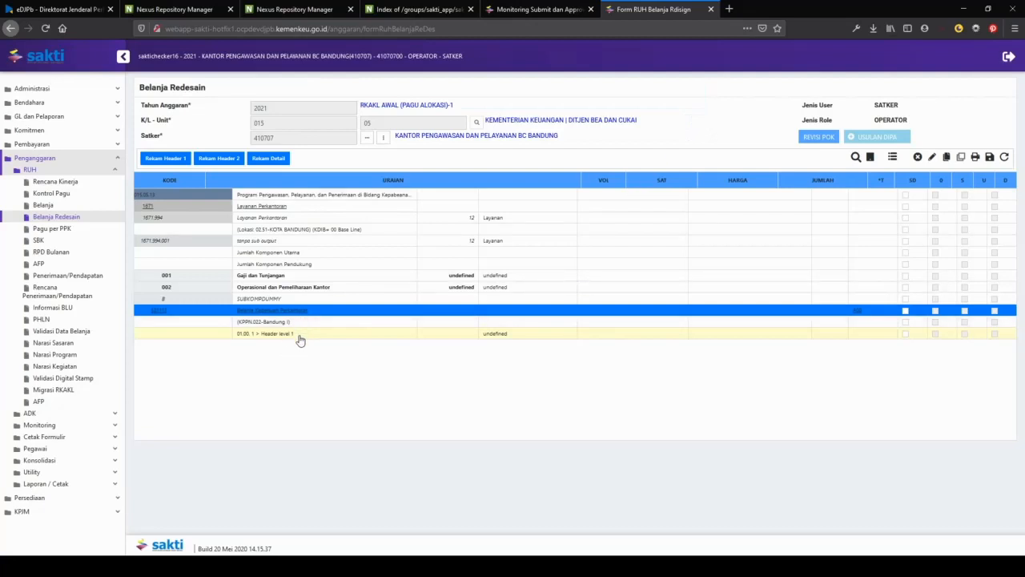
- Record a Header 2 with the description "Header level 2" under Header level 1
click(219, 158)
click(396, 103)
text(He)
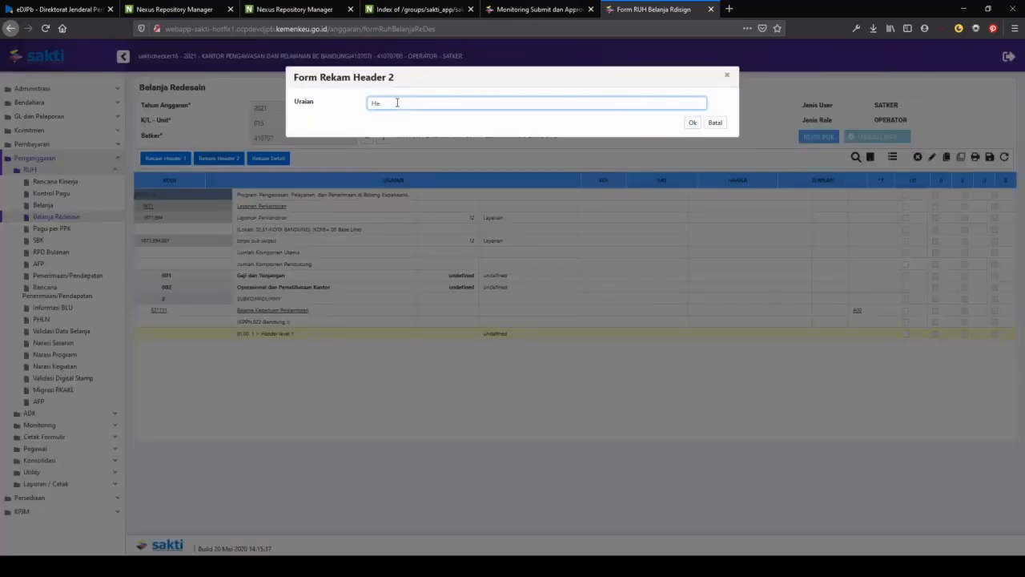
text(ader level 2)
click(693, 122)
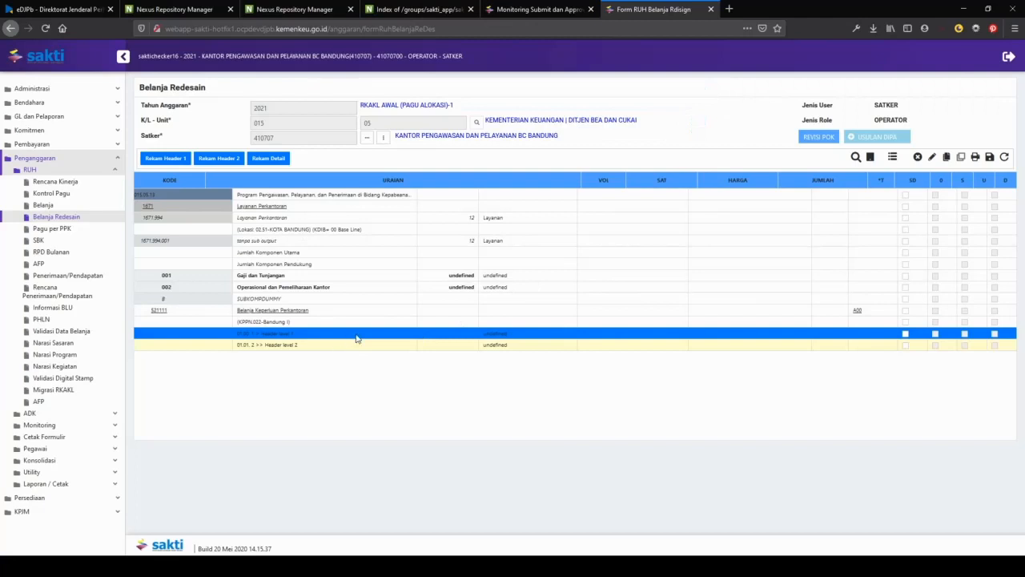
- Start a detail under Header level 1 from SBM item 03 of Honorarium Panitia Penerima Hasil Pekerjaan, above Rp500 juta up to Rp1 miliar
click(269, 159)
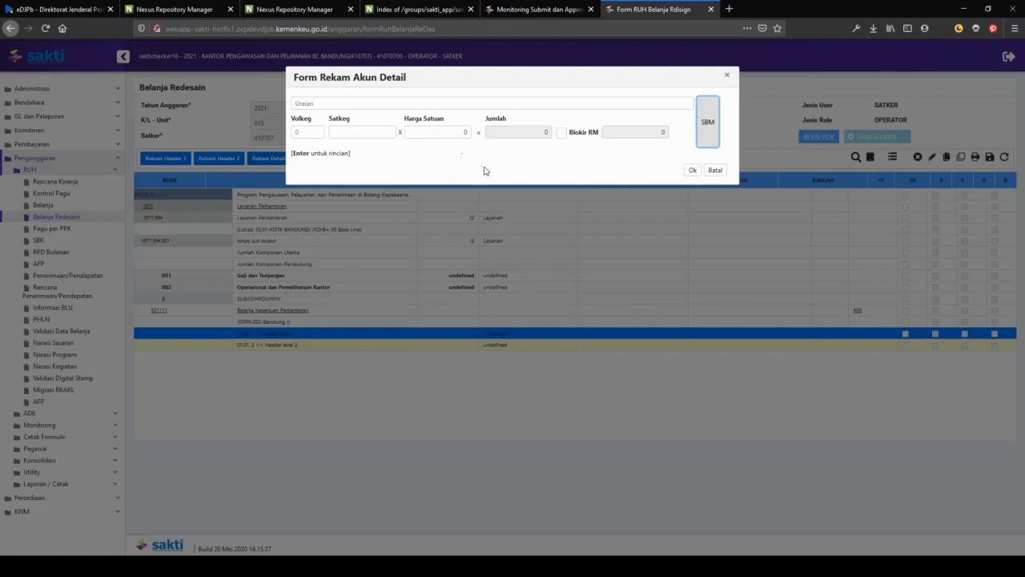
click(710, 119)
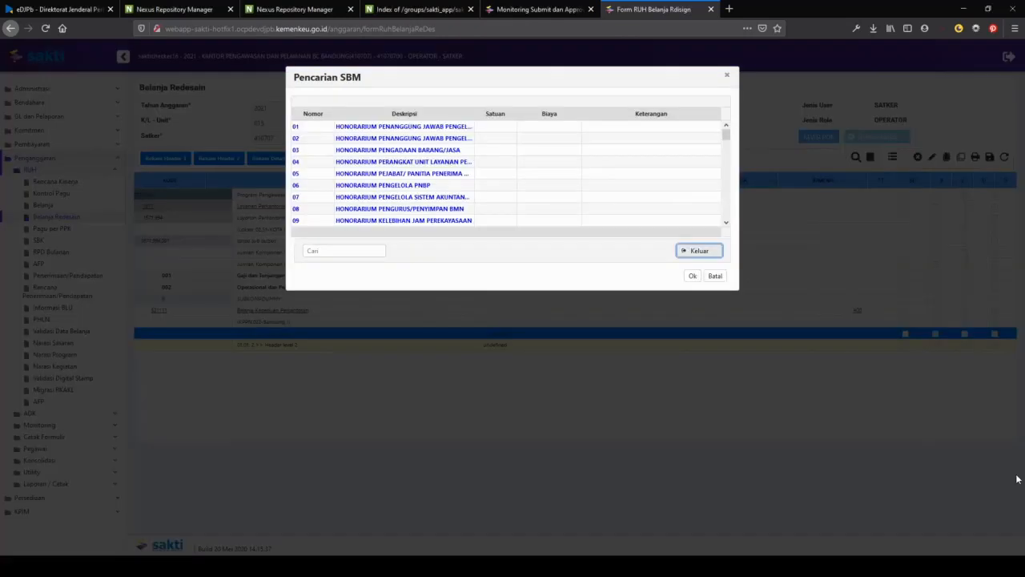
click(445, 175)
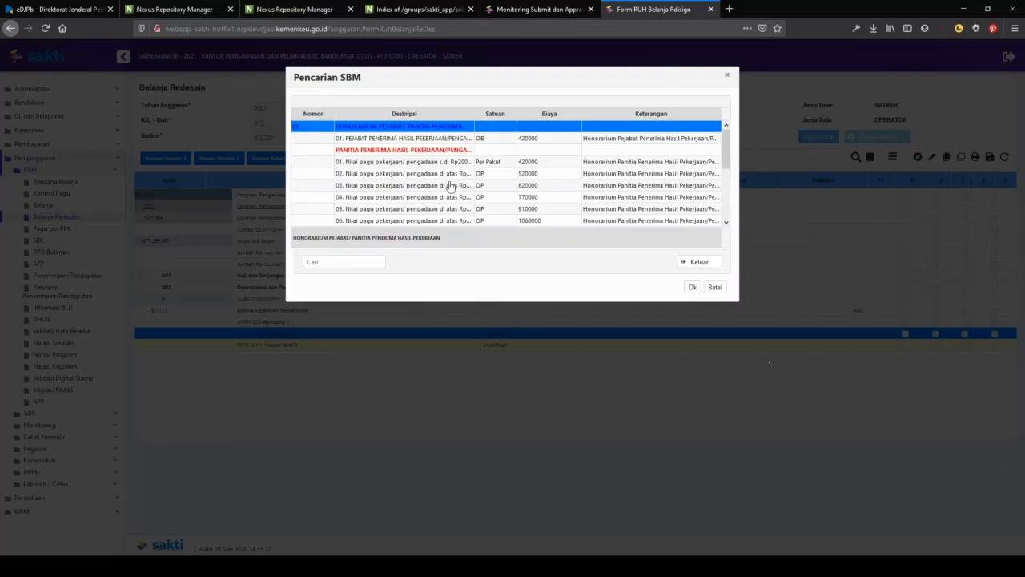
click(451, 184)
click(693, 288)
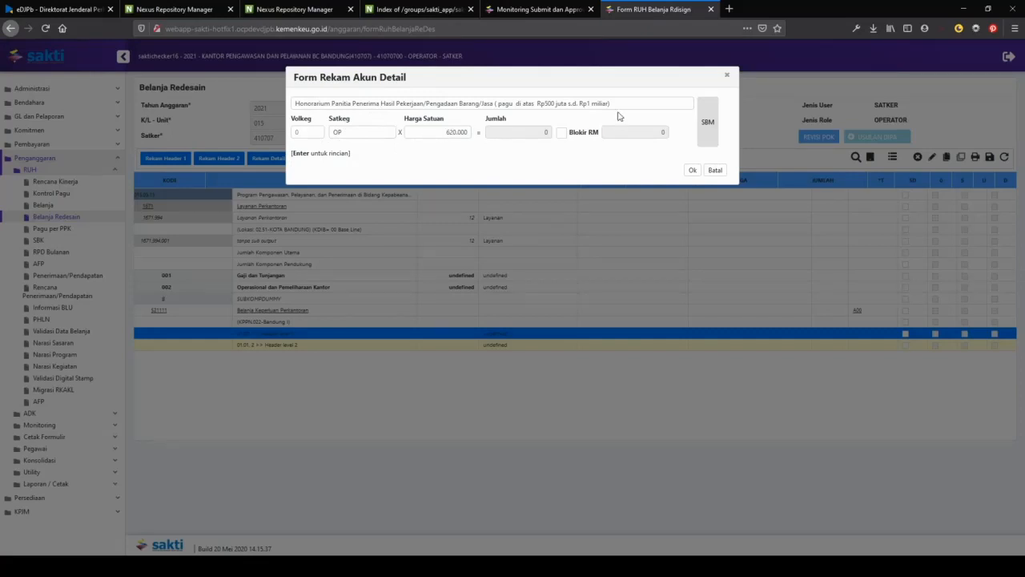
- Set the honorarium detail's volume to 10 and record it without an RM block
click(315, 132)
text(10)
key(Tab)
key(Tab)
key(Tab)
key(Tab)
click(561, 136)
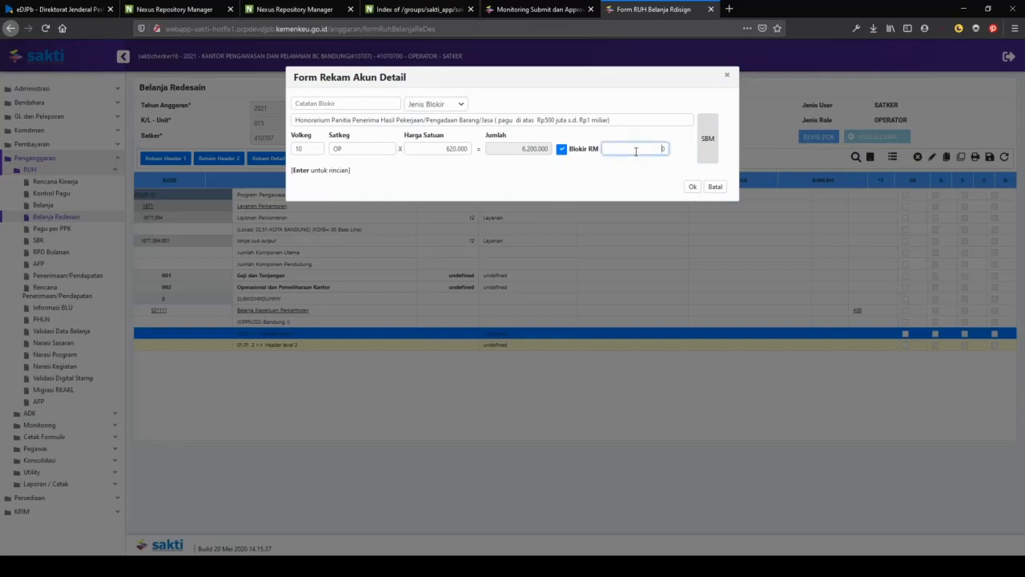
click(562, 149)
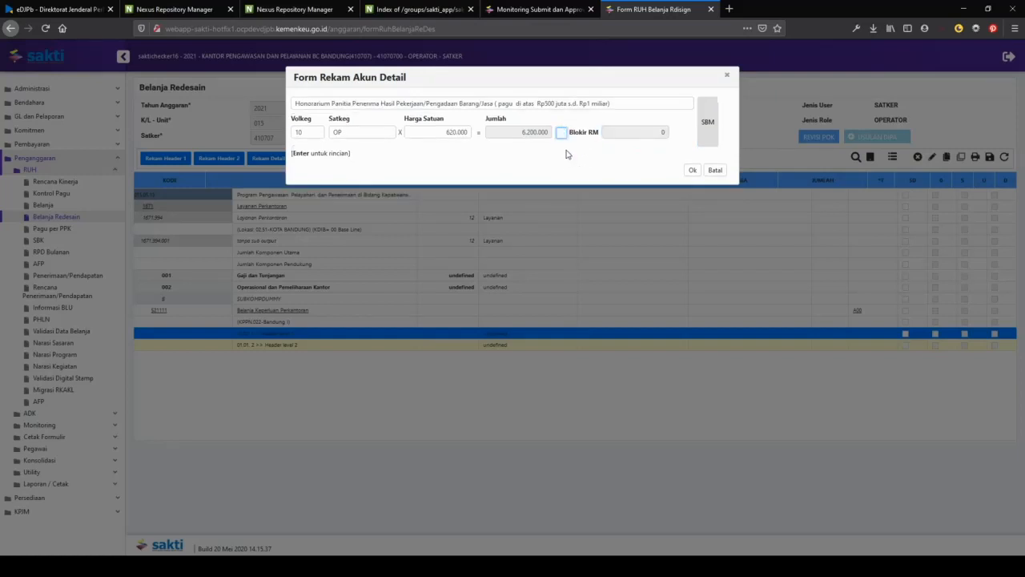
click(693, 171)
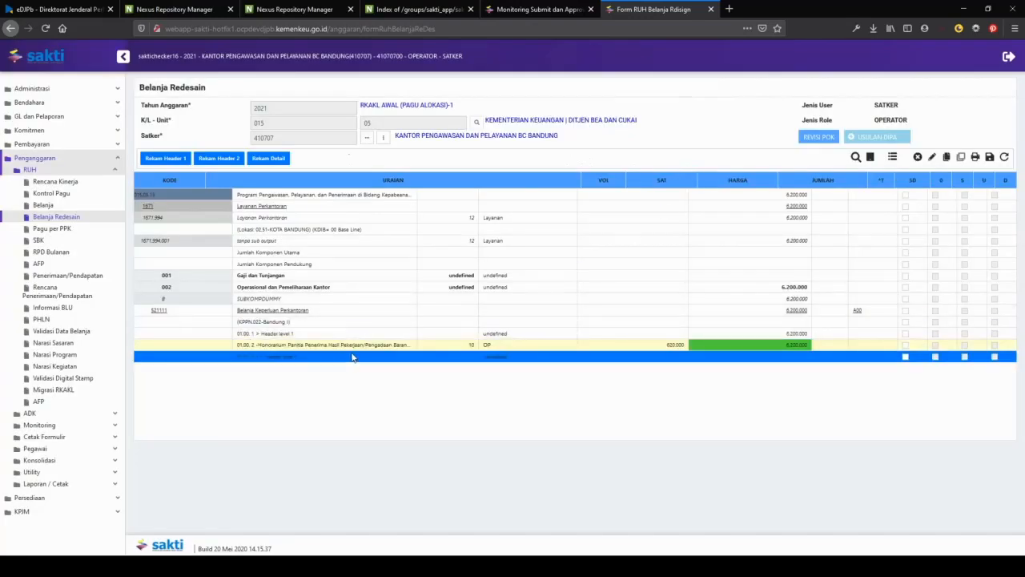
- Start a detail under Header level 2 described as "Manual Detail" with the volume breakdown 10 OH x 3 KEG
click(276, 160)
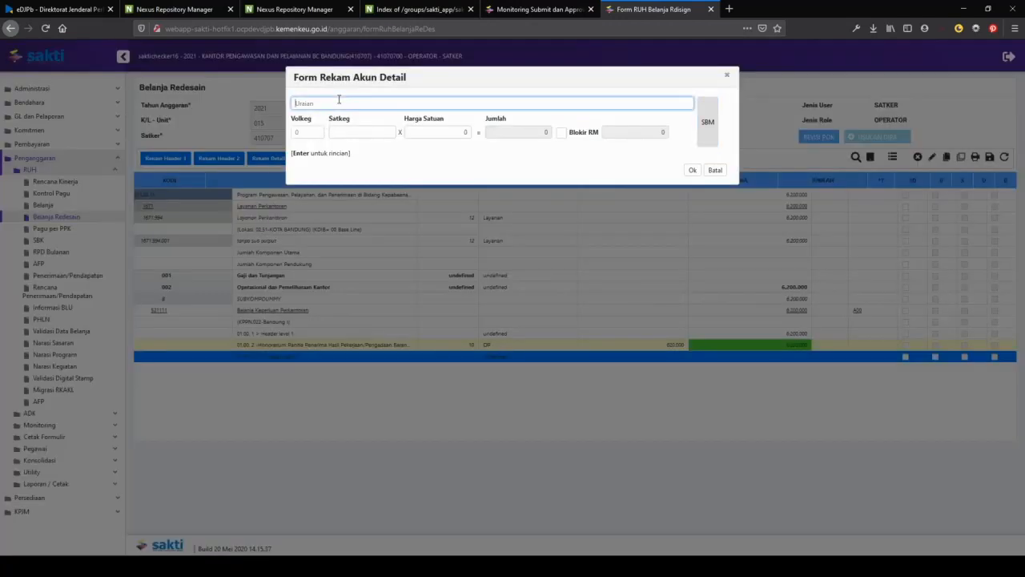
text(Manual Detail)
key(Return)
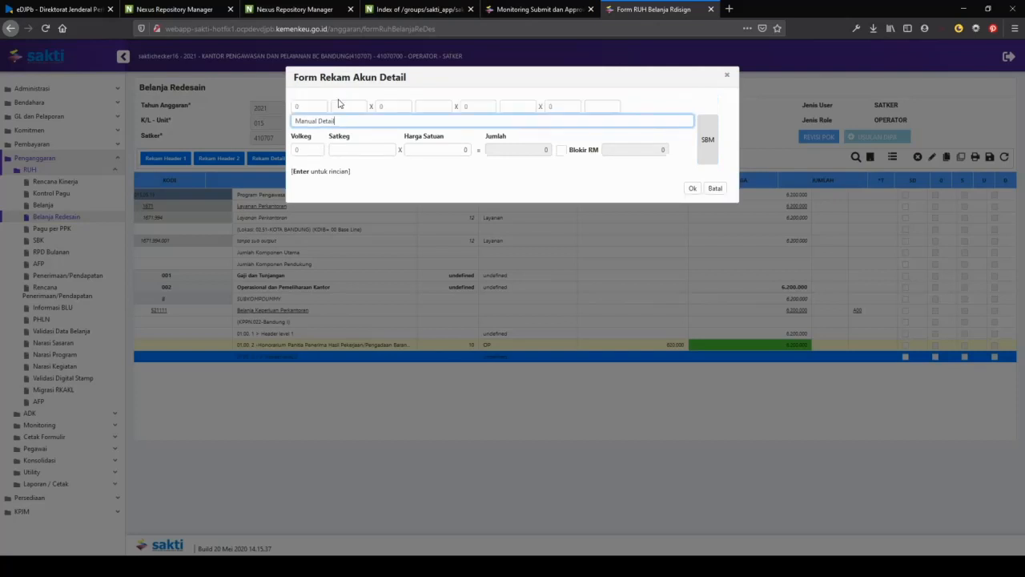
click(314, 107)
text(10)
key(Tab)
text(OH)
key(Tab)
text(3)
key(Tab)
text(KEG)
key(Tab)
key(Return)
key(Return)
key(Return)
key(Return)
- Set Manual Detail's unit to OH and its unit price to 1000000, and record the detail
click(364, 134)
text(OH)
key(Return)
text(1000000)
key(Tab)
click(693, 170)
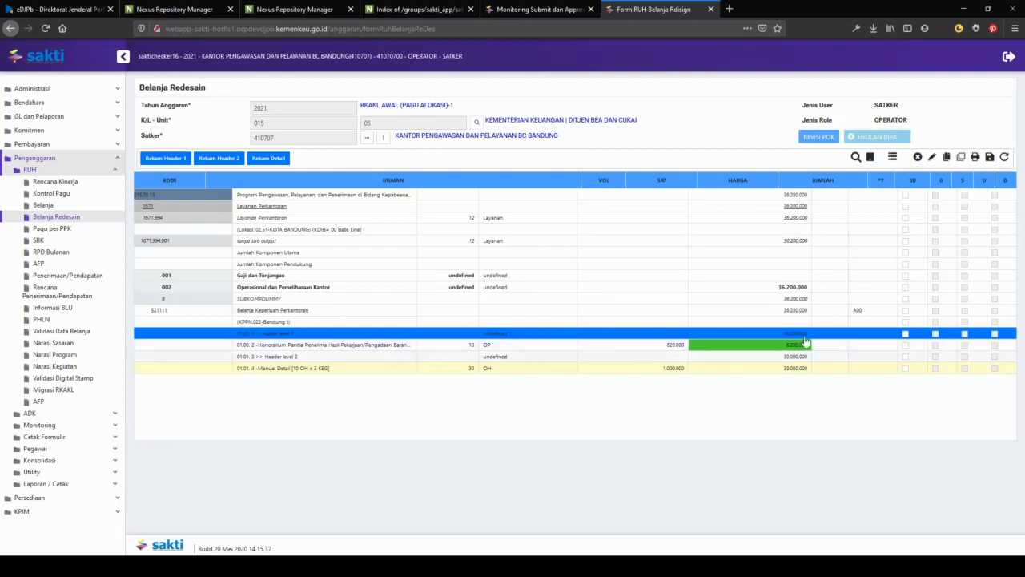
- Save the recorded Belanja Redesain data and confirm the save
click(991, 157)
click(538, 325)
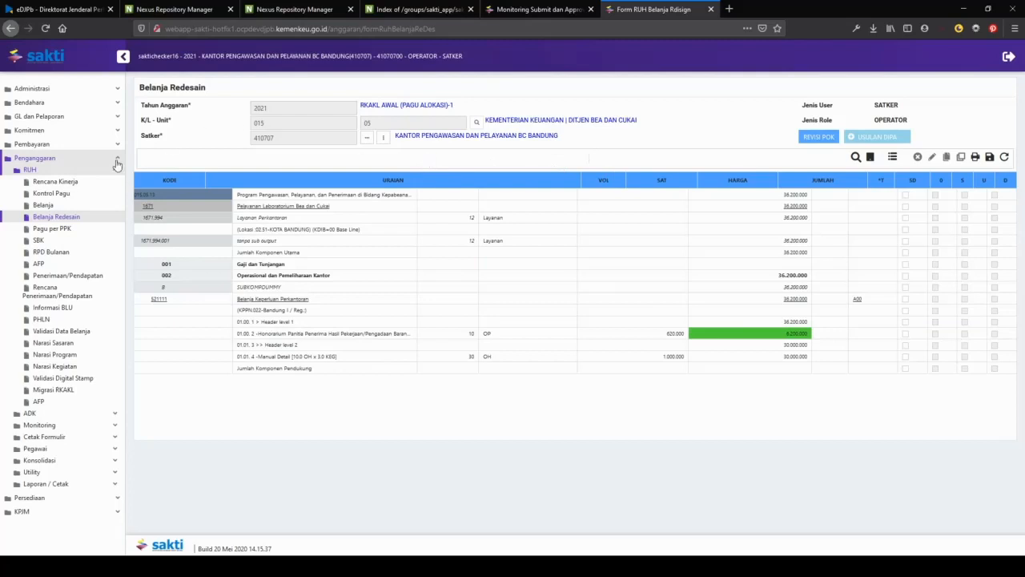
- Open RPD Bulanan for the KANTOR PENGAWASAN DAN PELAYANAN BC BANDUNG satker and display output 1671.994 Layanan Perkantoran
click(83, 255)
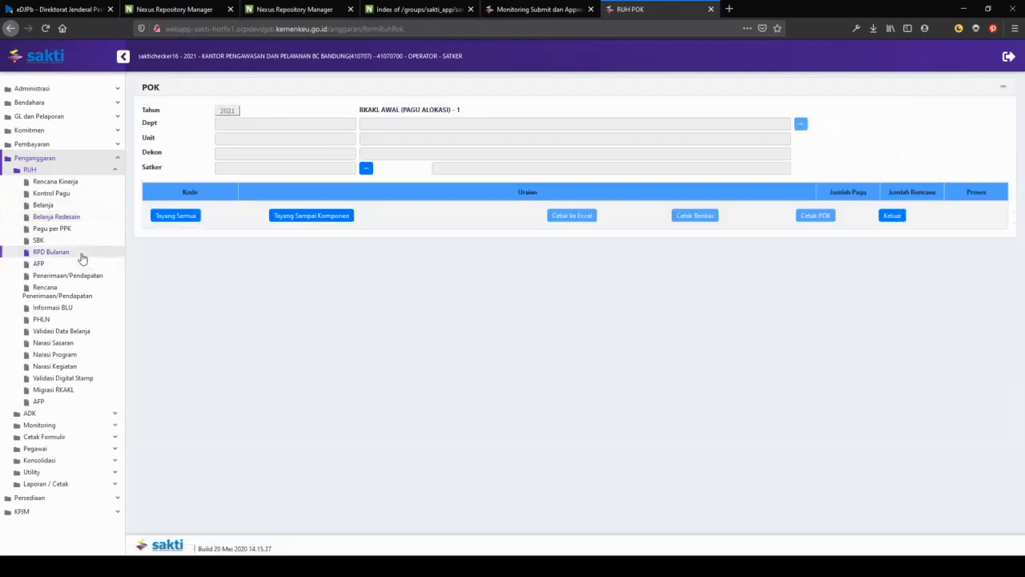
click(366, 169)
click(532, 244)
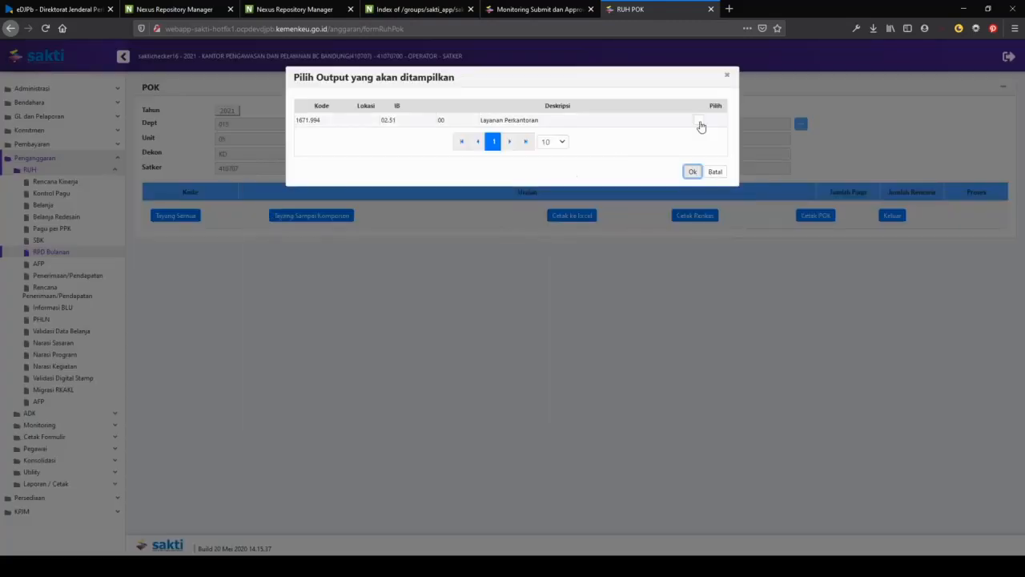
click(700, 122)
click(693, 171)
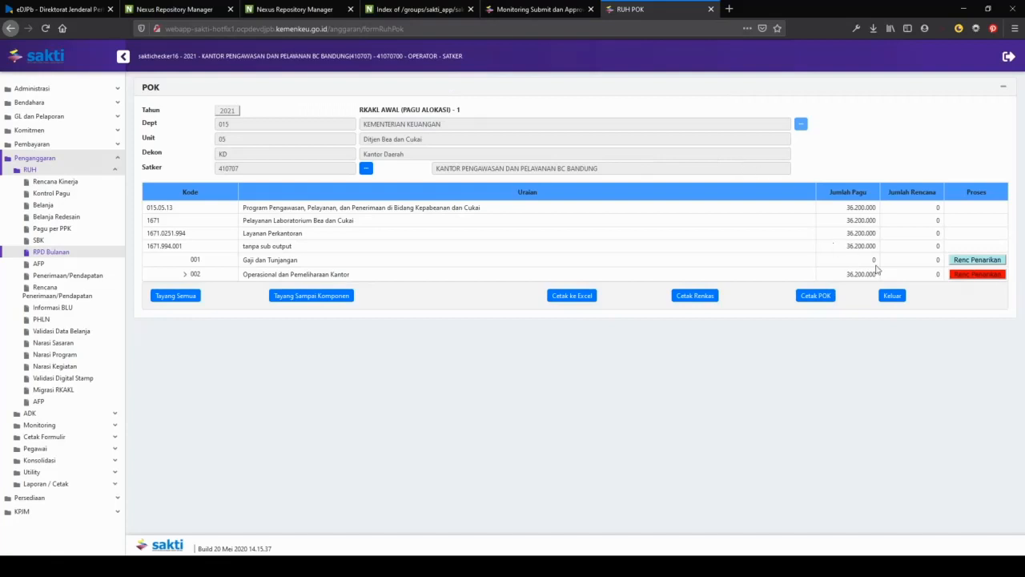
click(975, 274)
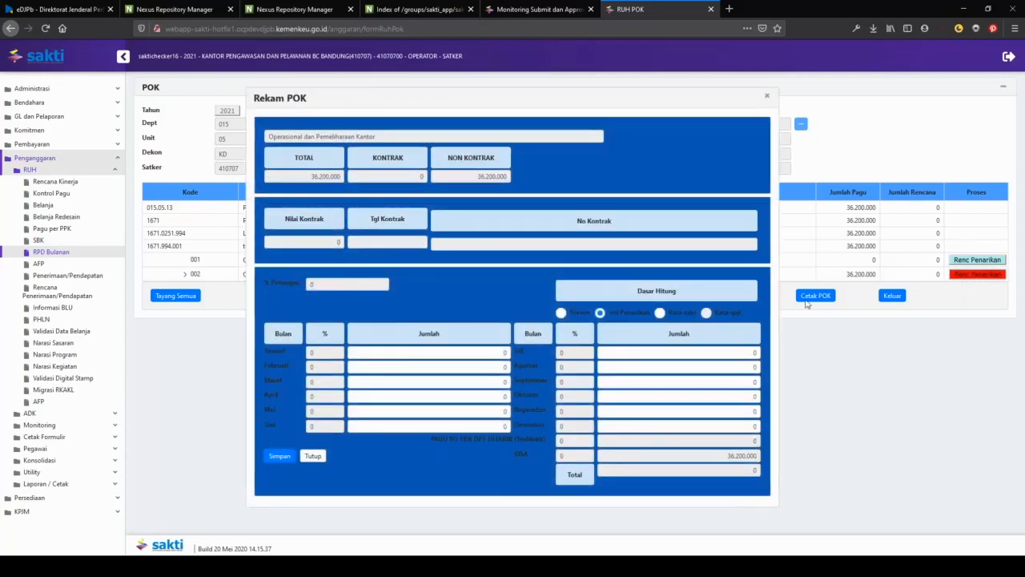
click(660, 315)
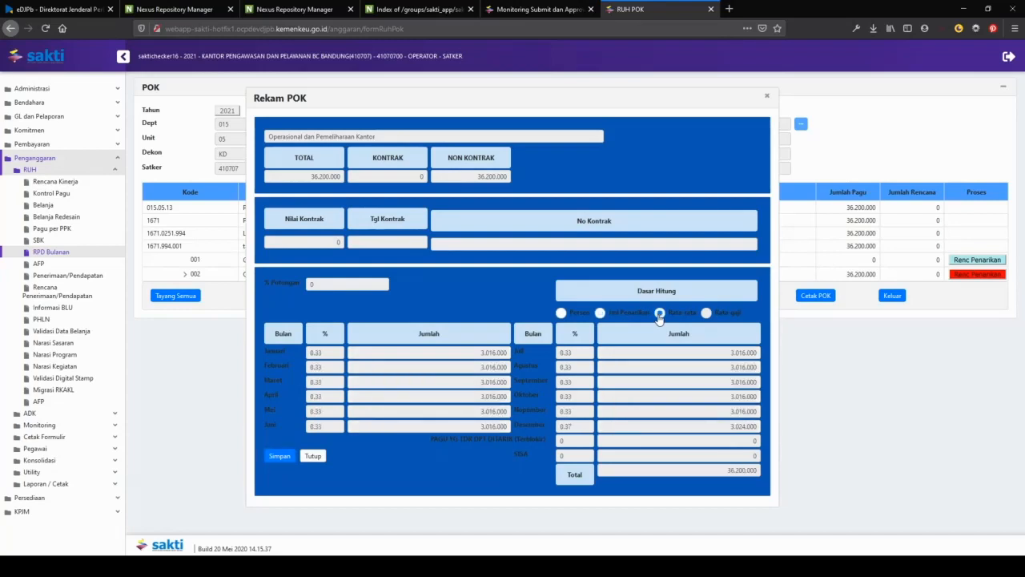
click(313, 455)
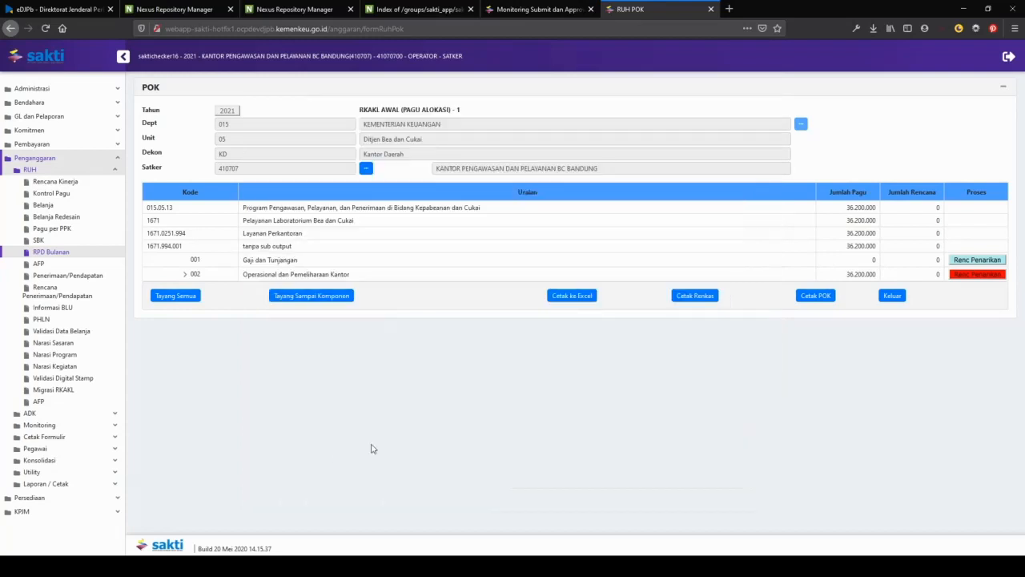
- Display all levels of the POK and save a monthly withdrawal plan for Manual Detail calculated by Rata-rata
click(178, 297)
click(177, 298)
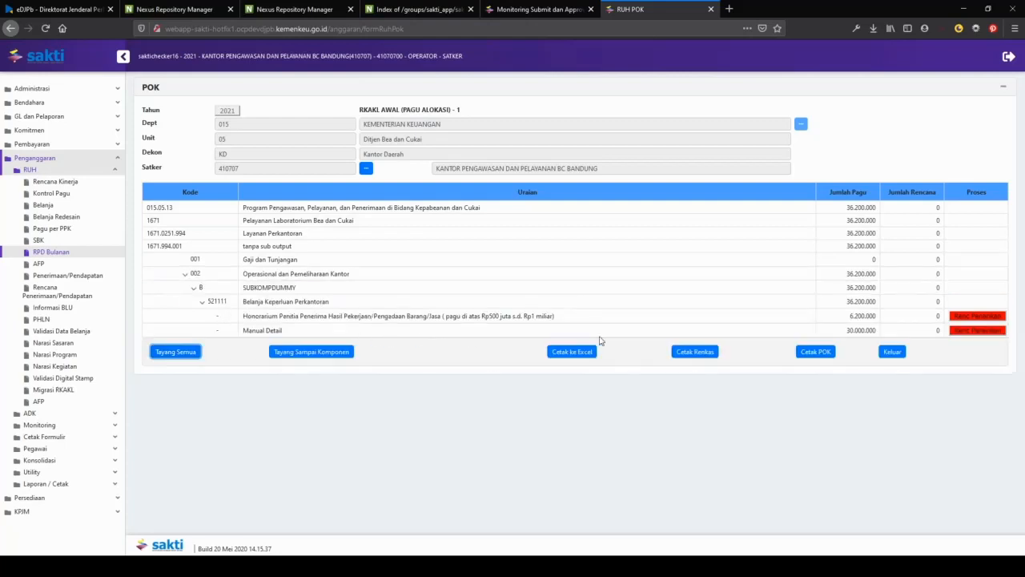
click(979, 333)
click(660, 313)
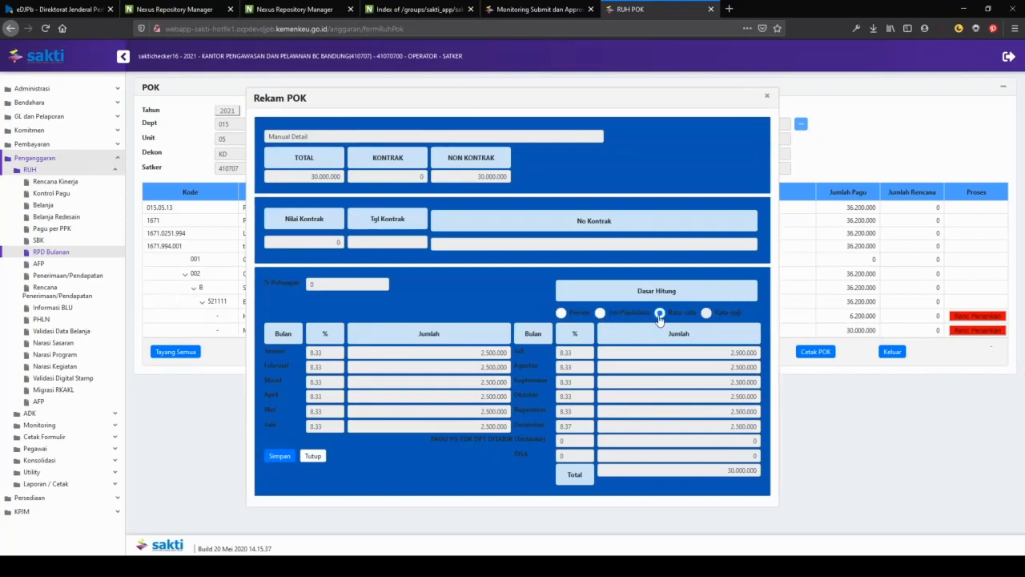
click(612, 314)
click(562, 314)
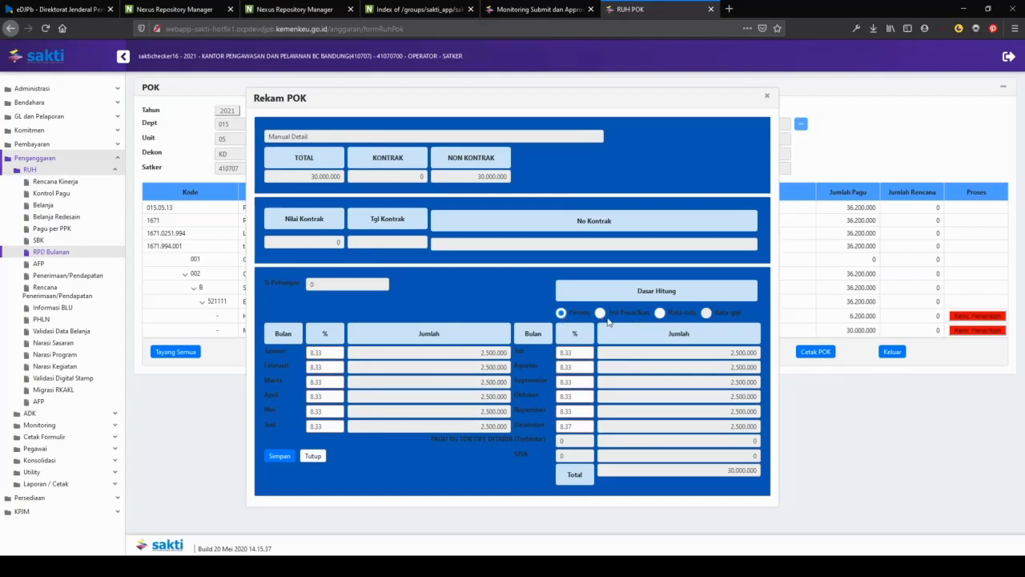
click(601, 313)
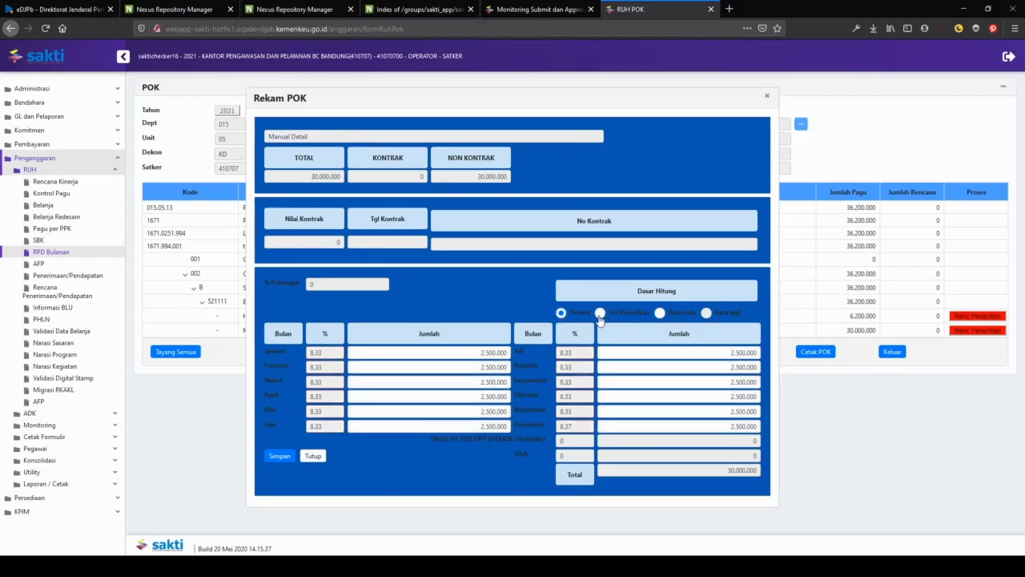
click(660, 314)
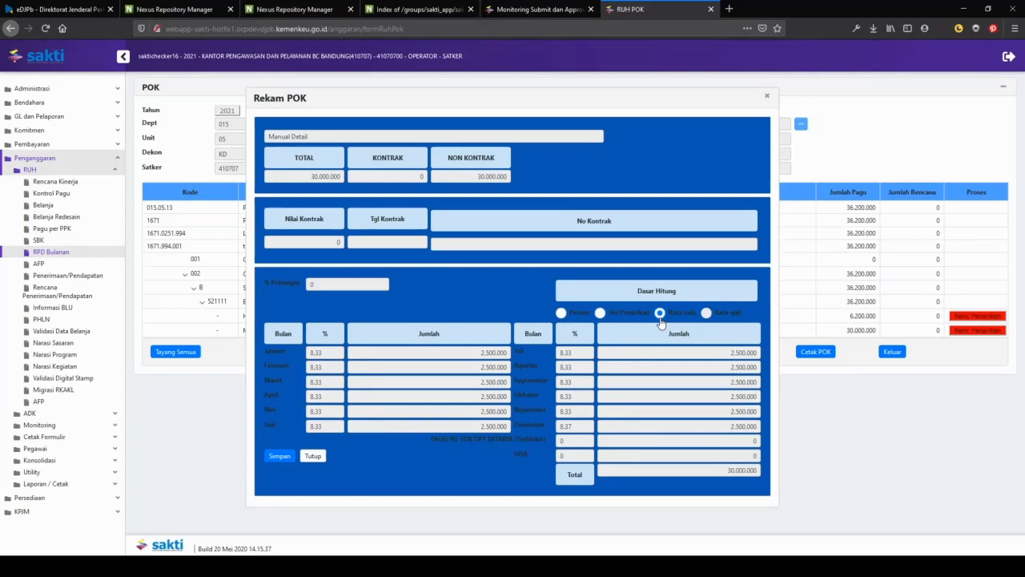
click(278, 456)
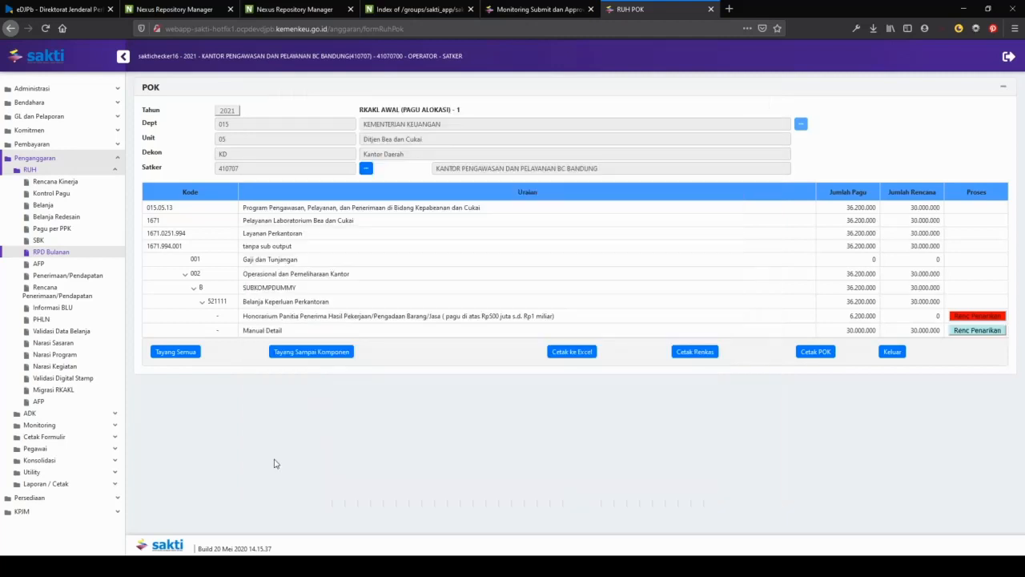
- Save a monthly withdrawal plan calculated by Rata-rata for the Honorarium Panitia Penerima Hasil Pekerjaan detail
click(979, 317)
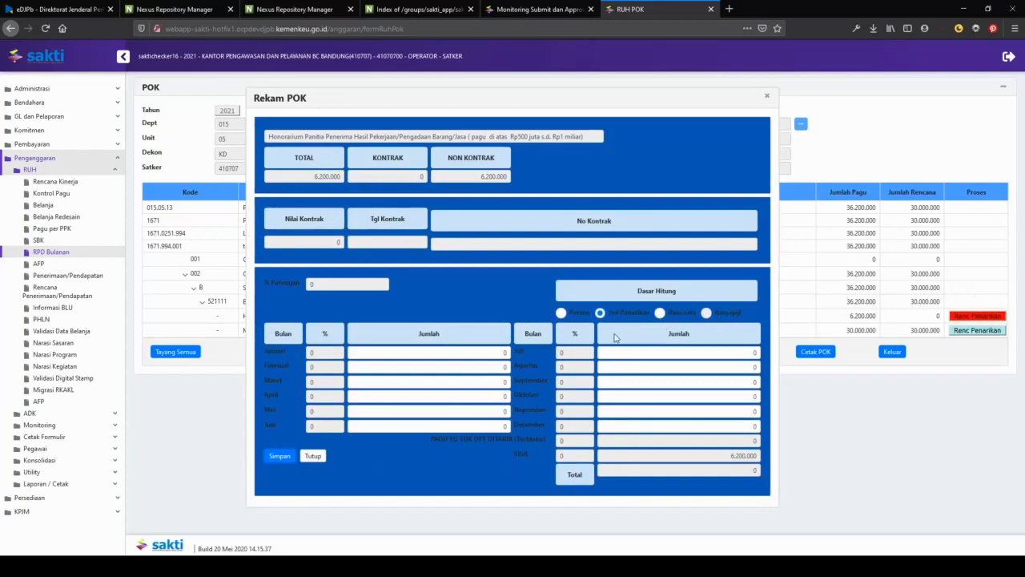
click(661, 313)
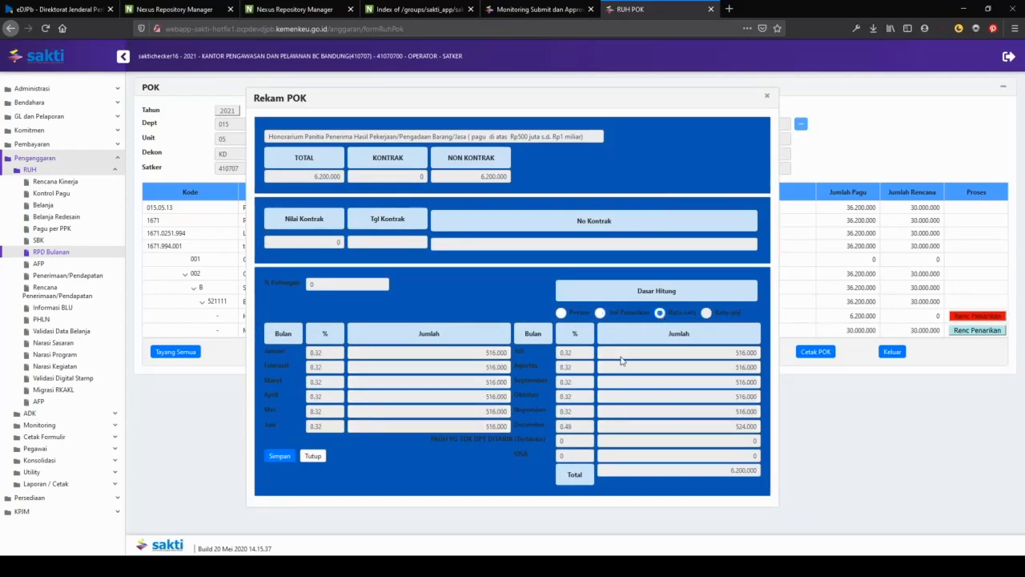
click(275, 456)
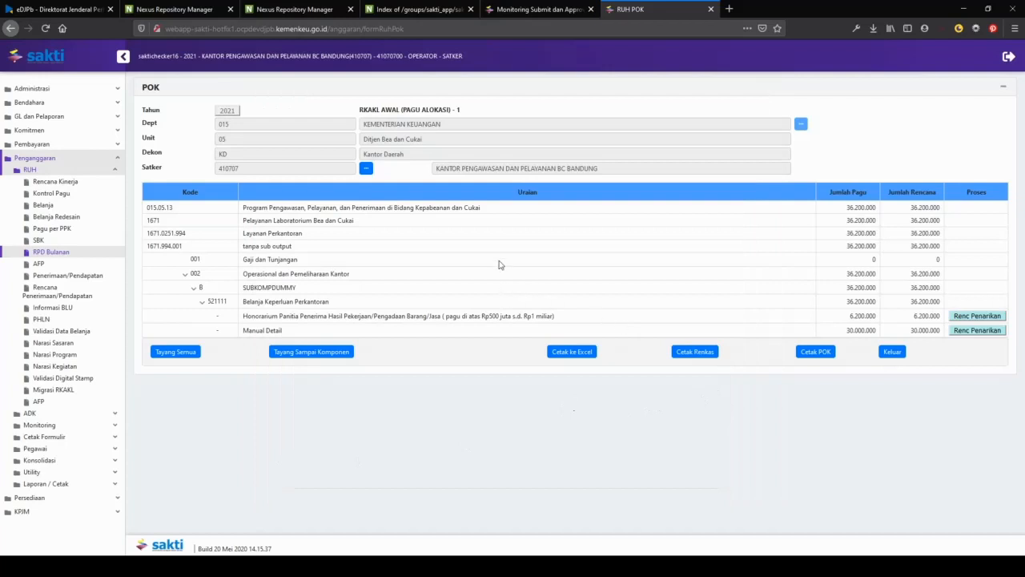
- Show the Pegawai functions of the Penganggaran module that relate to Gaji dan Tunjangan
drag(244, 260, 310, 266)
click(310, 265)
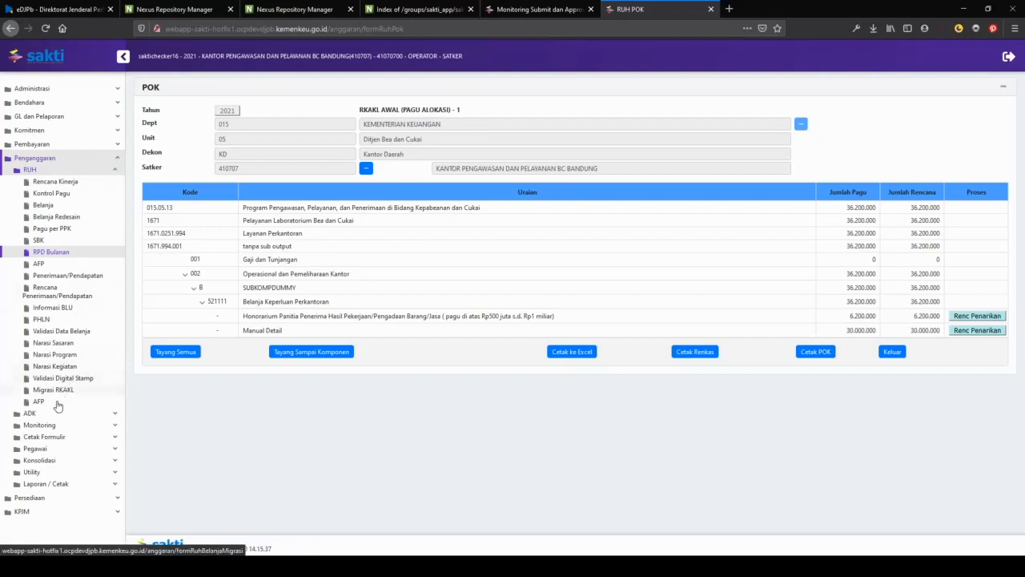
click(47, 453)
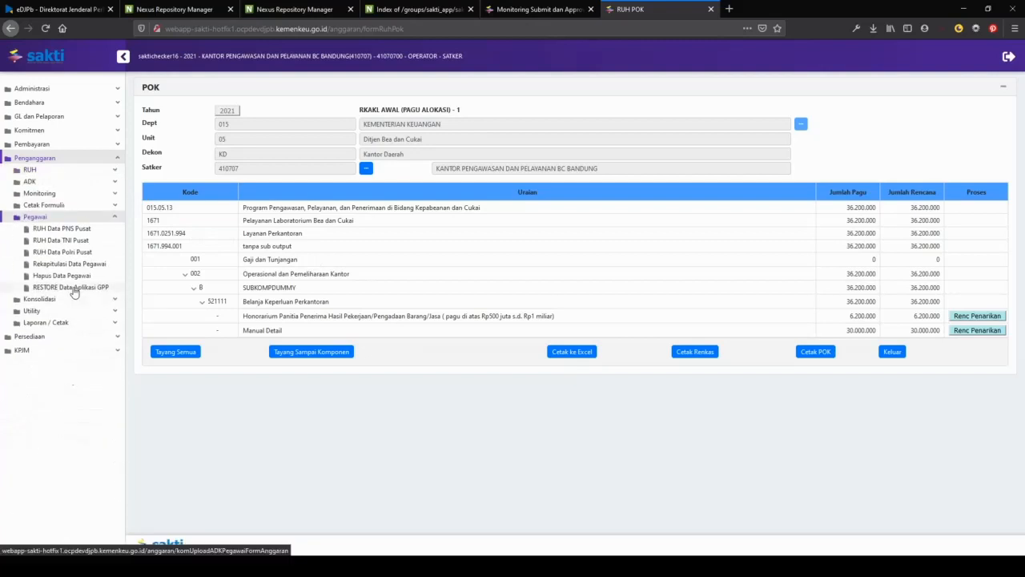
- View the GPP employee data restore form, and open RUH Data PNS Pusat for the KANTOR PENGAWASAN DAN PELAYANAN BC BANDUNG satker
click(72, 288)
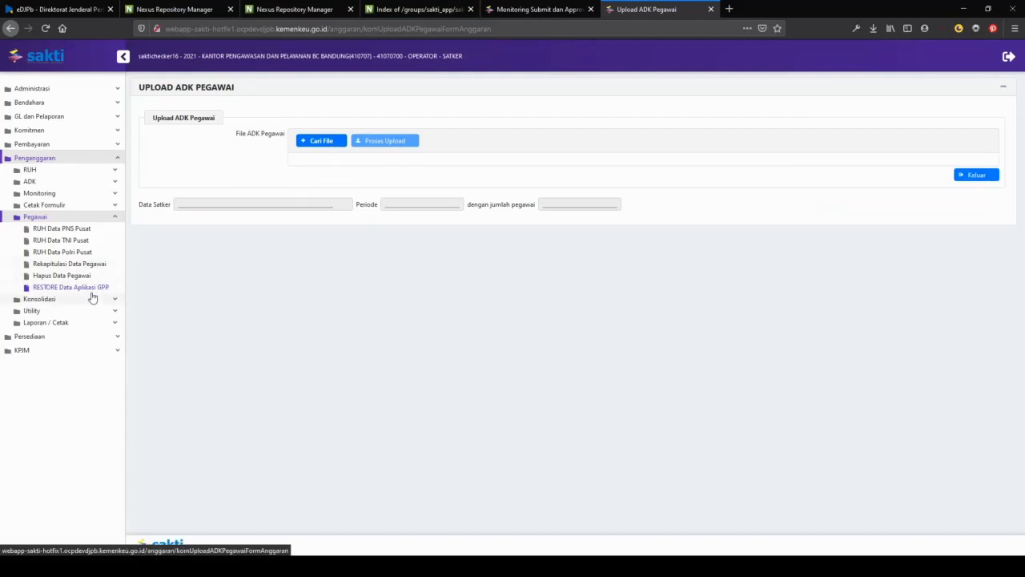
click(108, 231)
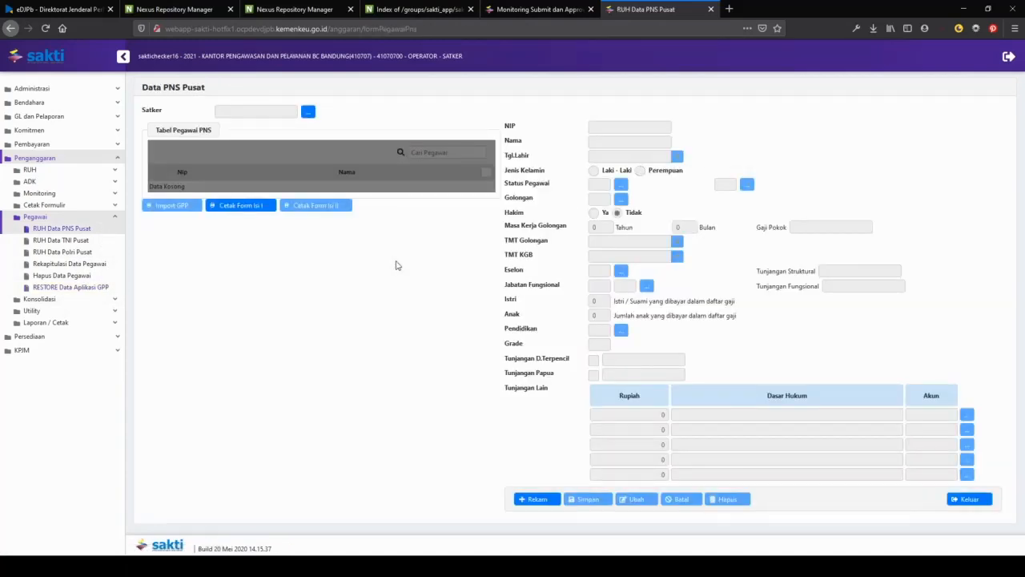
click(307, 111)
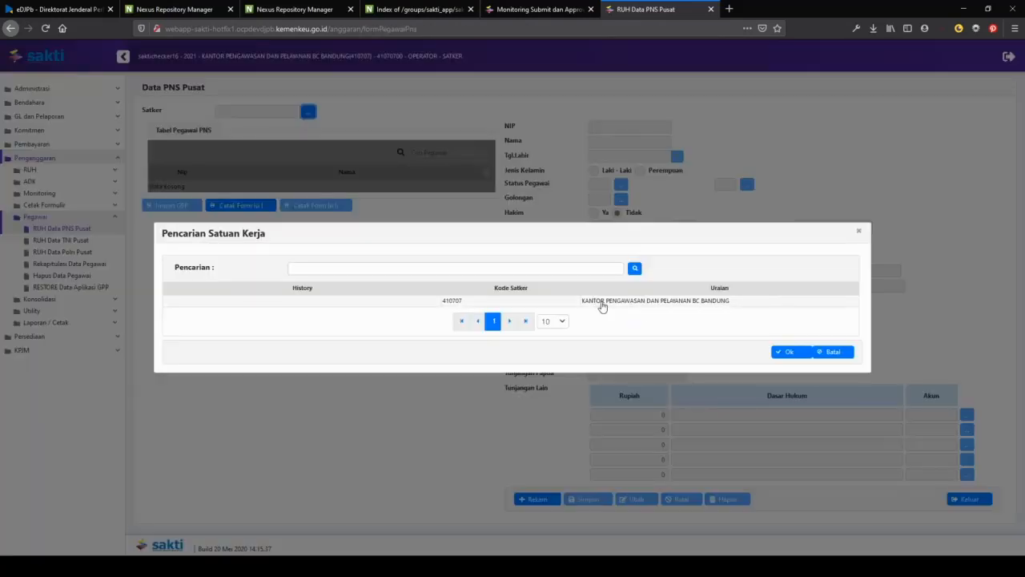
click(603, 302)
click(793, 353)
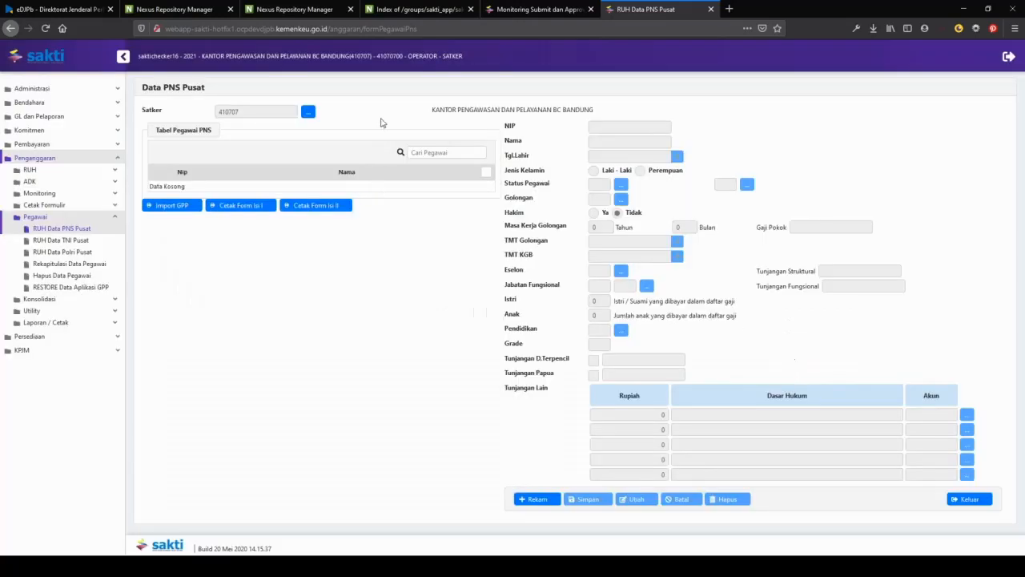
- Deselect the tenth-to-last employee in the Tabel Pegawai PNS
scroll(409, 238, down, 10)
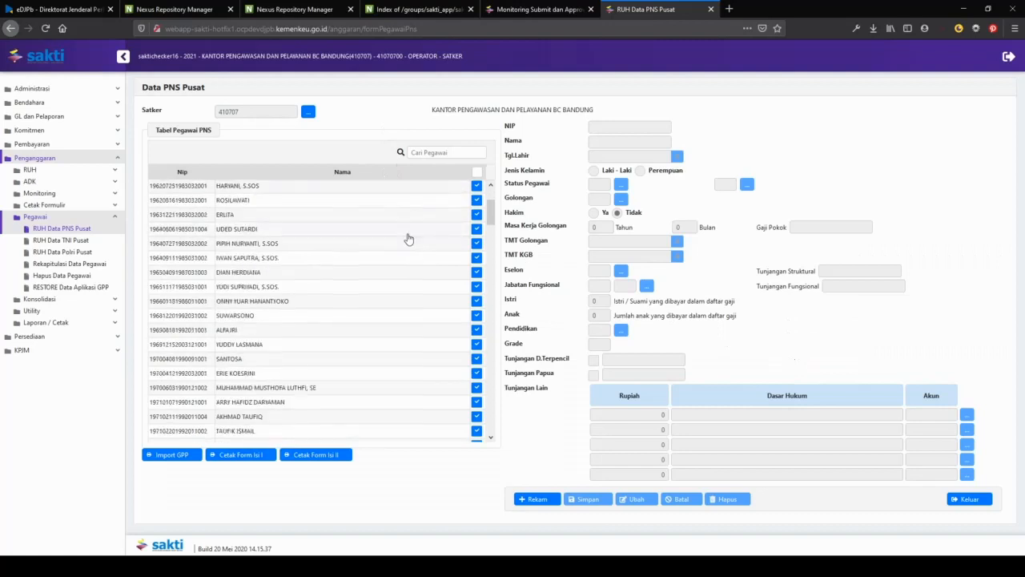
scroll(408, 238, down, 5)
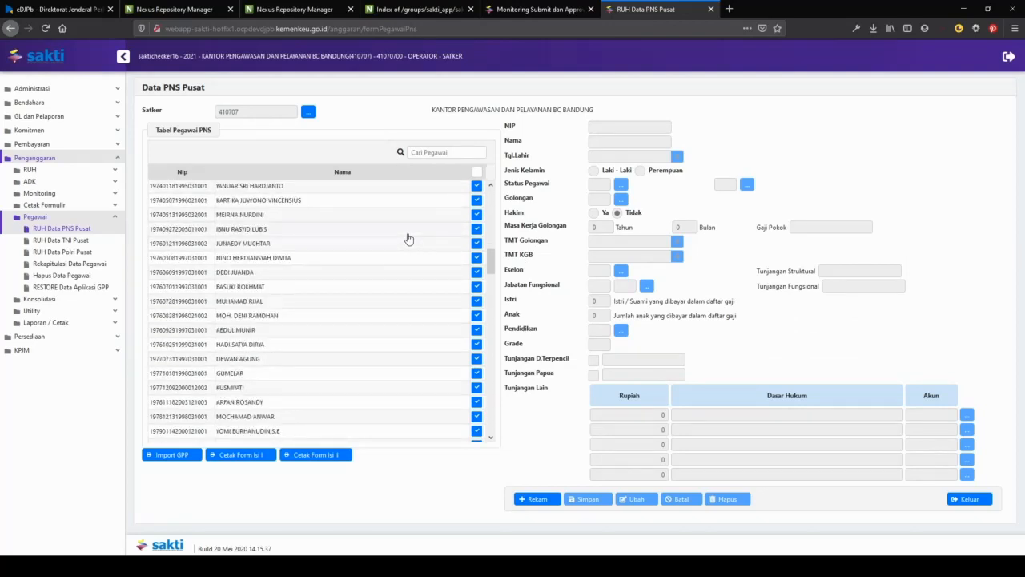
scroll(409, 238, down, 15)
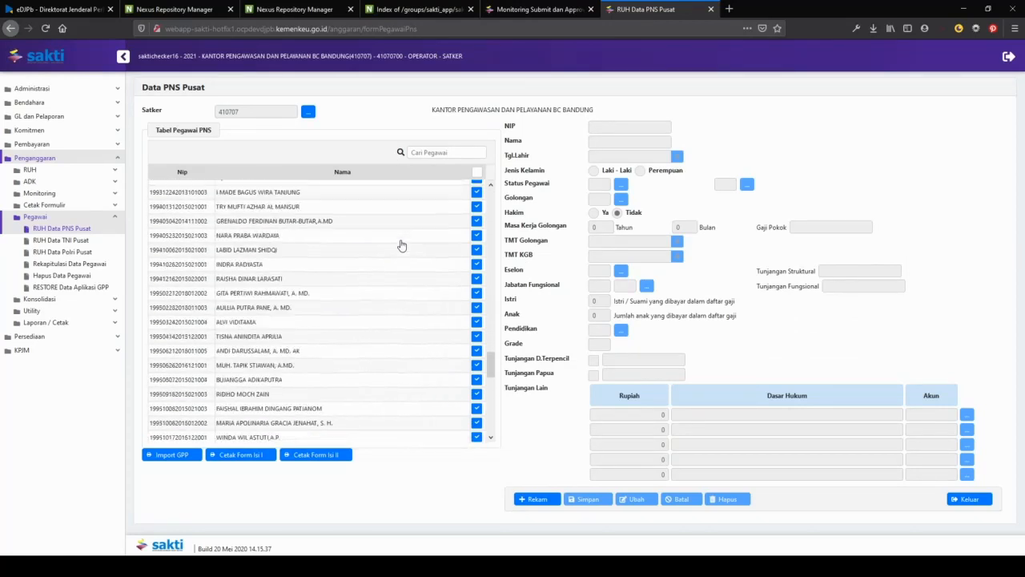
scroll(401, 245, down, 3)
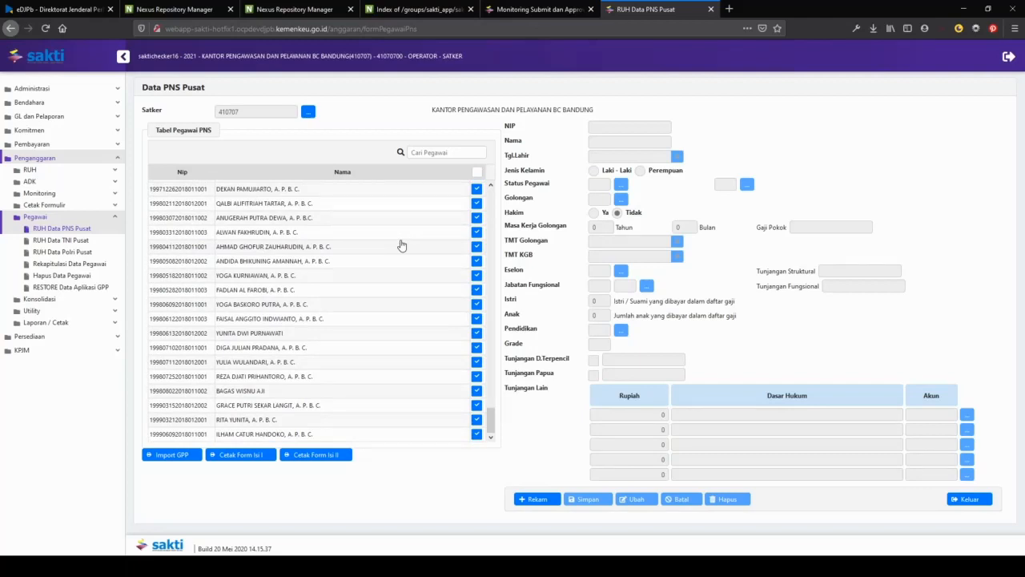
click(476, 305)
- Open the seventh-to-last PNS employee's record for editing and cancel the edit
click(450, 355)
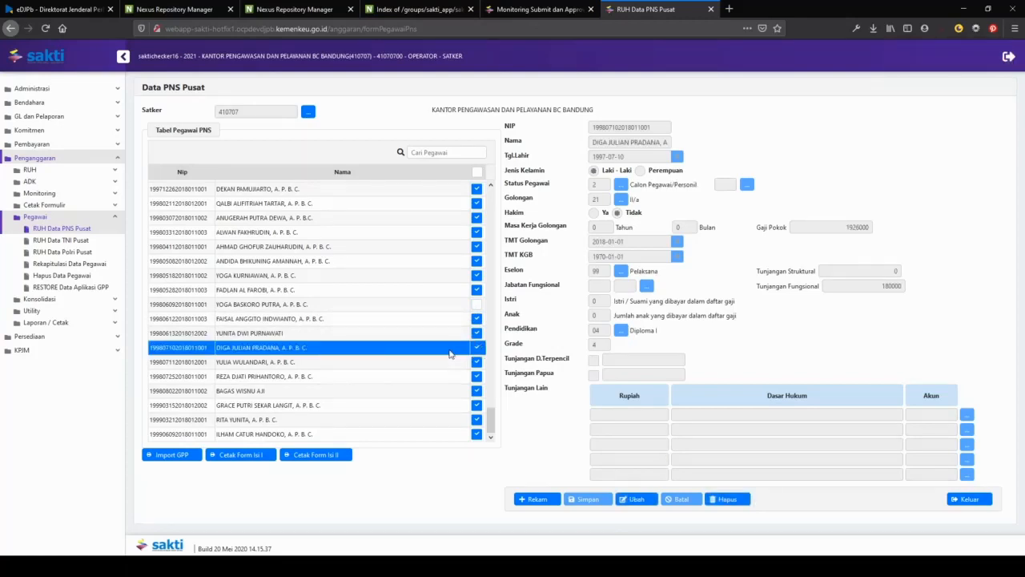
click(633, 500)
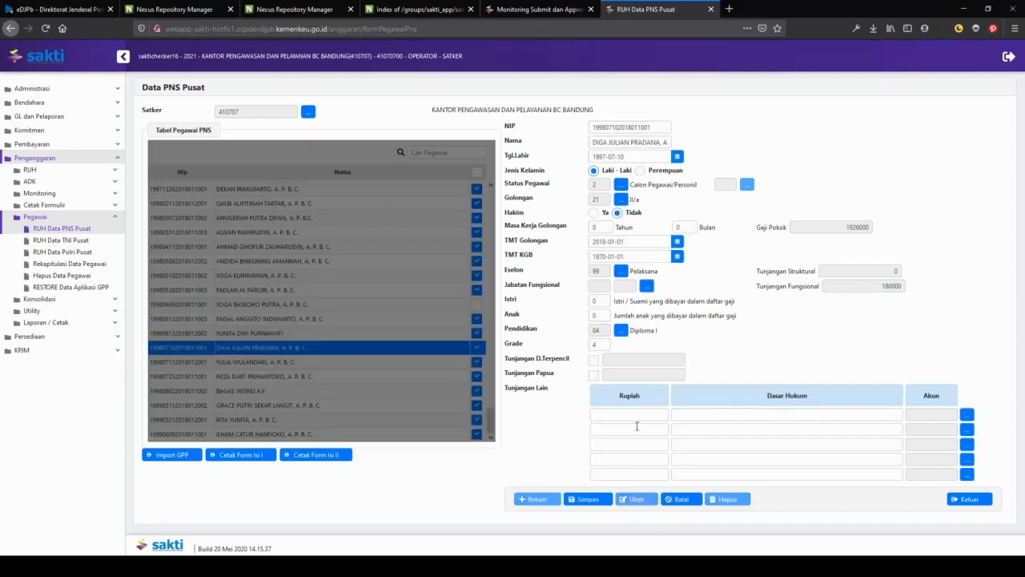
click(638, 137)
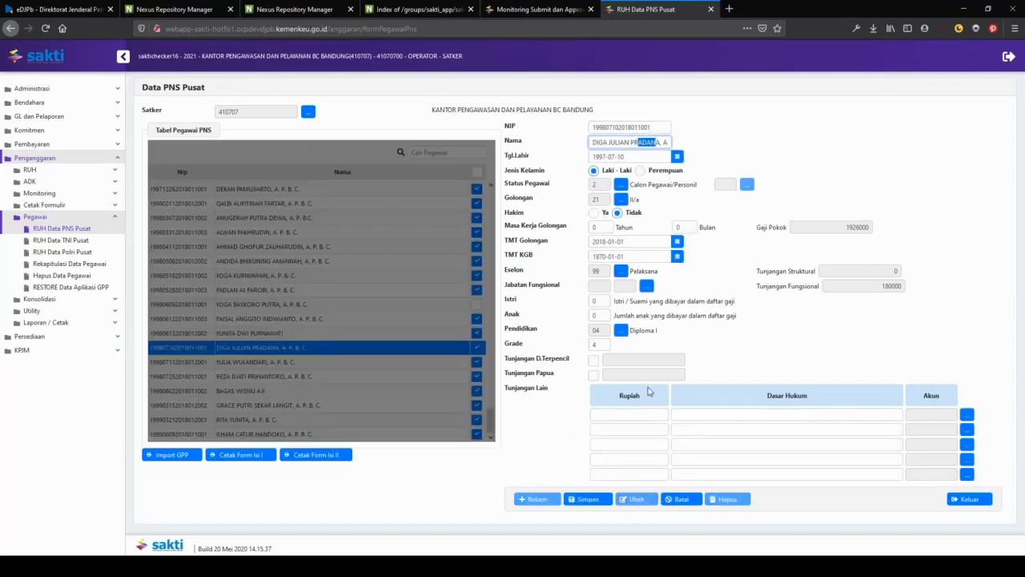
click(667, 501)
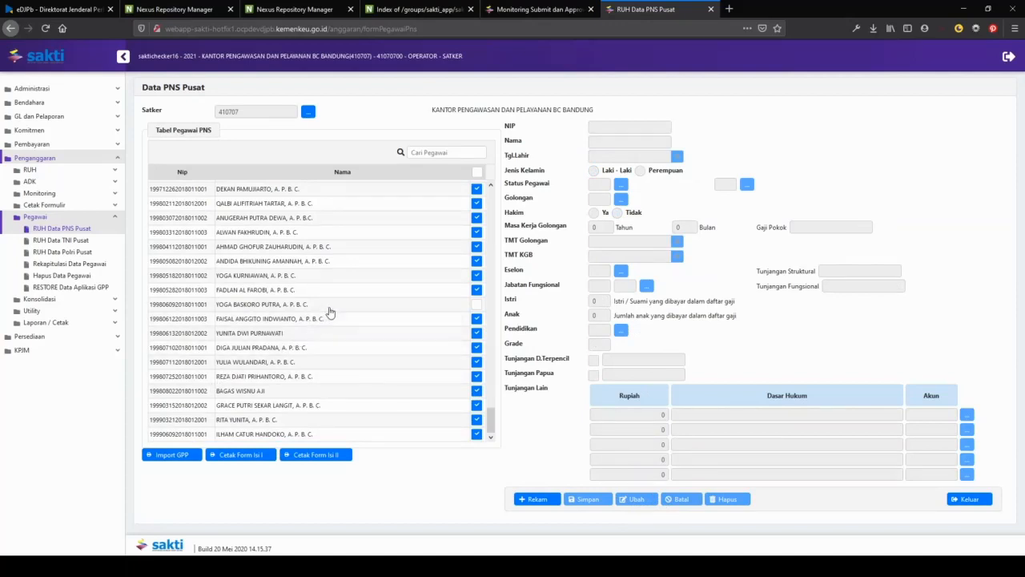
- Open Belanja Redesain for the KANTOR PENGAWASAN DAN PELAYANAN BC BANDUNG satker
click(80, 172)
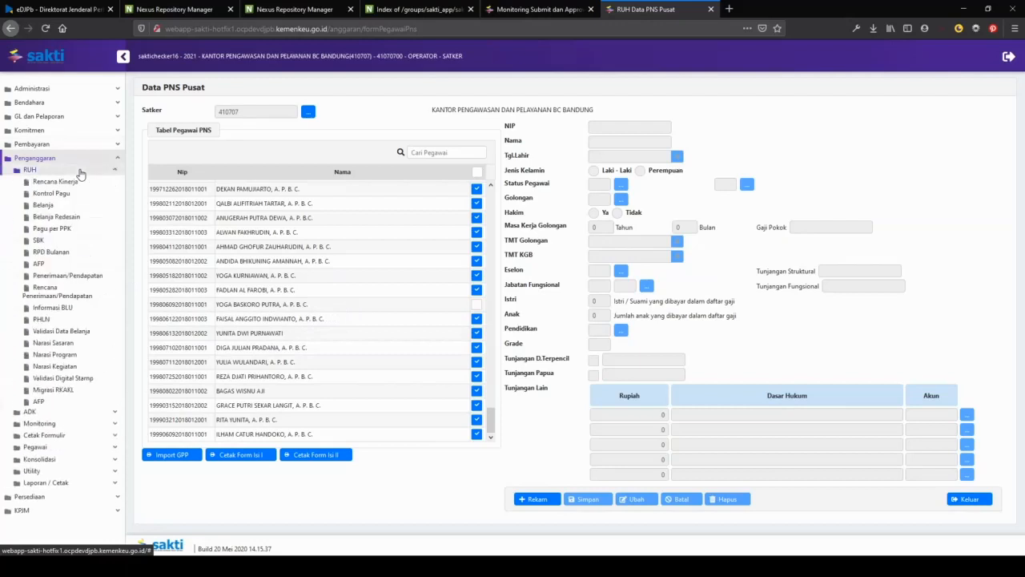
click(66, 220)
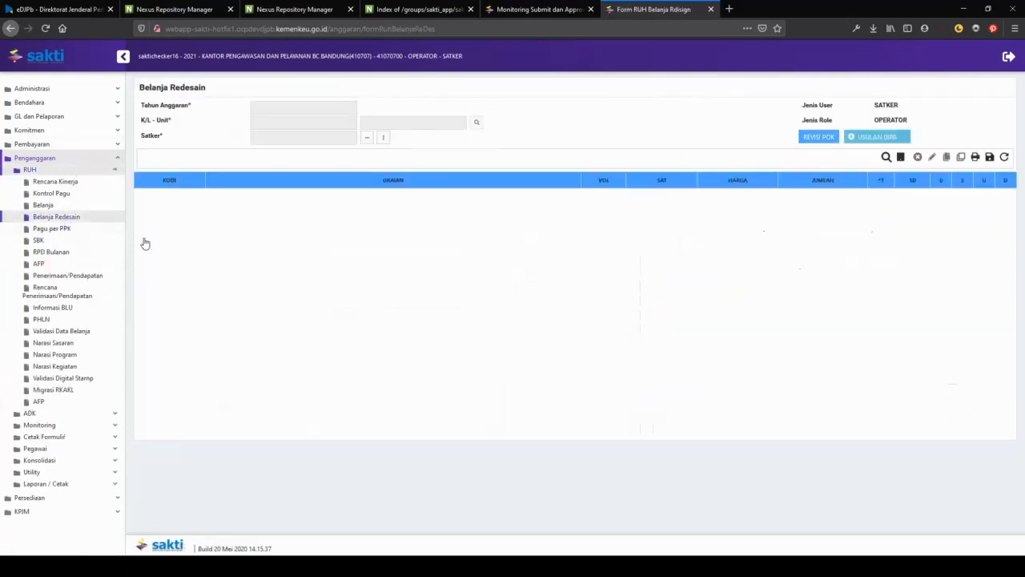
click(363, 140)
click(447, 151)
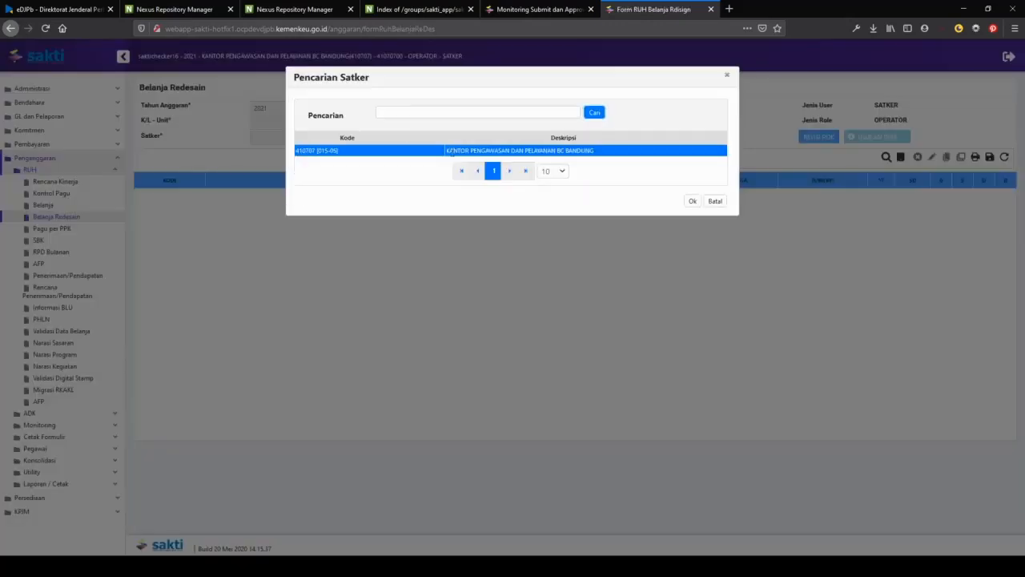
click(692, 201)
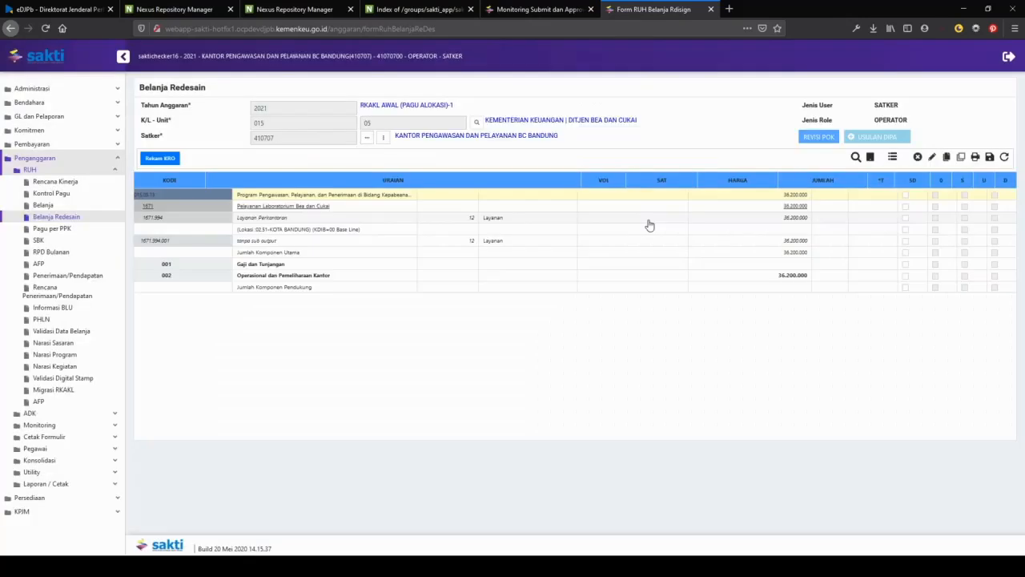
- Mark component 001 Gaji dan Tunjangan and edit it to generate its salary and allowance budget
click(396, 266)
click(906, 265)
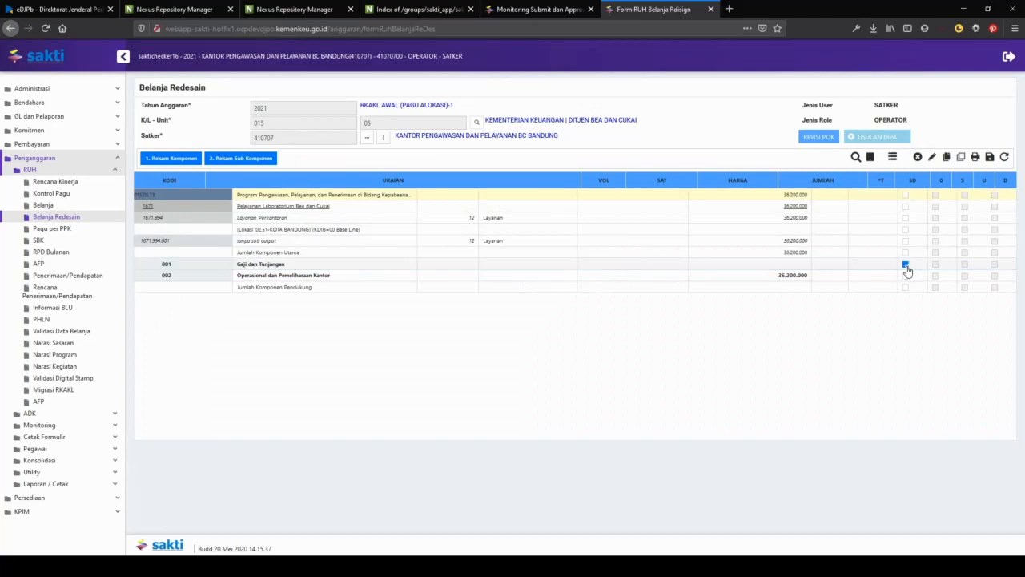
click(932, 156)
click(419, 179)
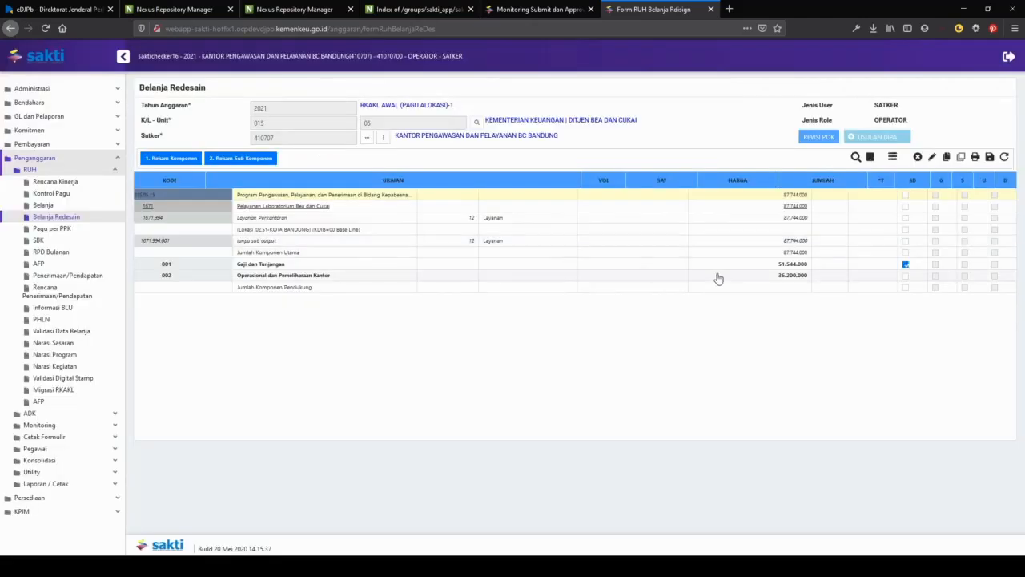
- Display all levels of the Belanja Redesain budget, review the Gaji dan Tunjangan details and save the data
click(894, 158)
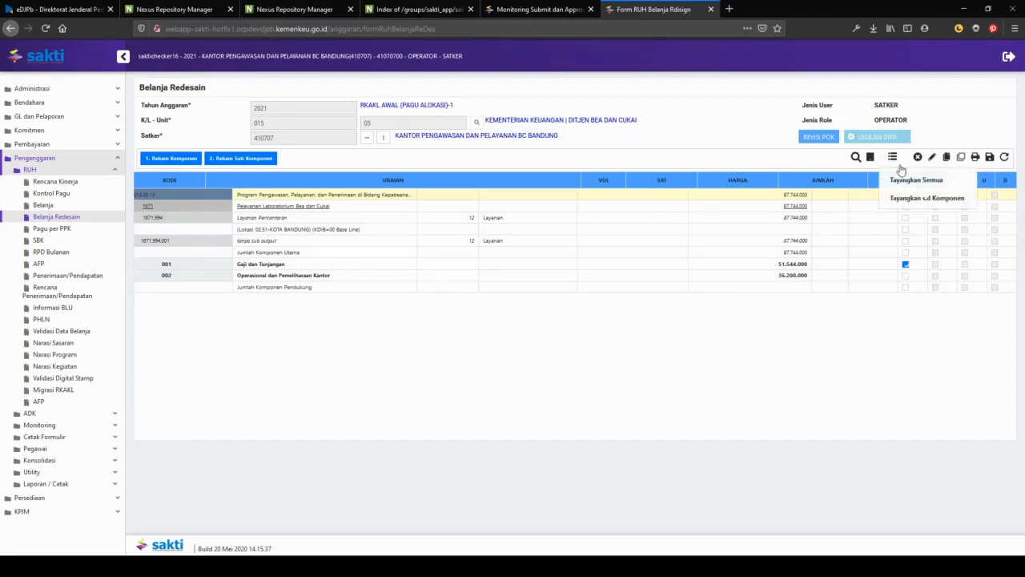
click(905, 180)
scroll(349, 290, down, 1)
scroll(349, 290, down, 3)
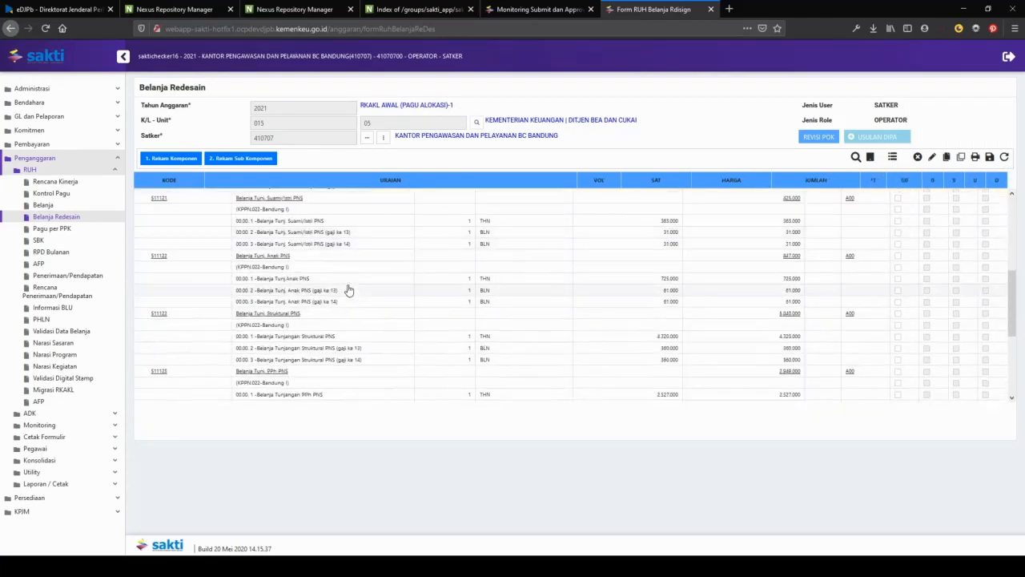
scroll(360, 297, up, 5)
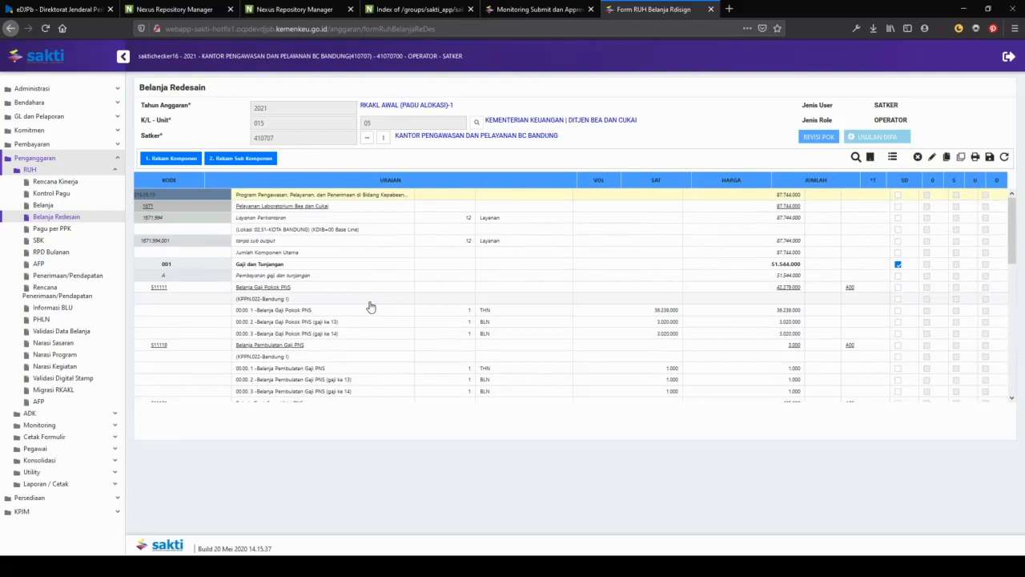
click(990, 157)
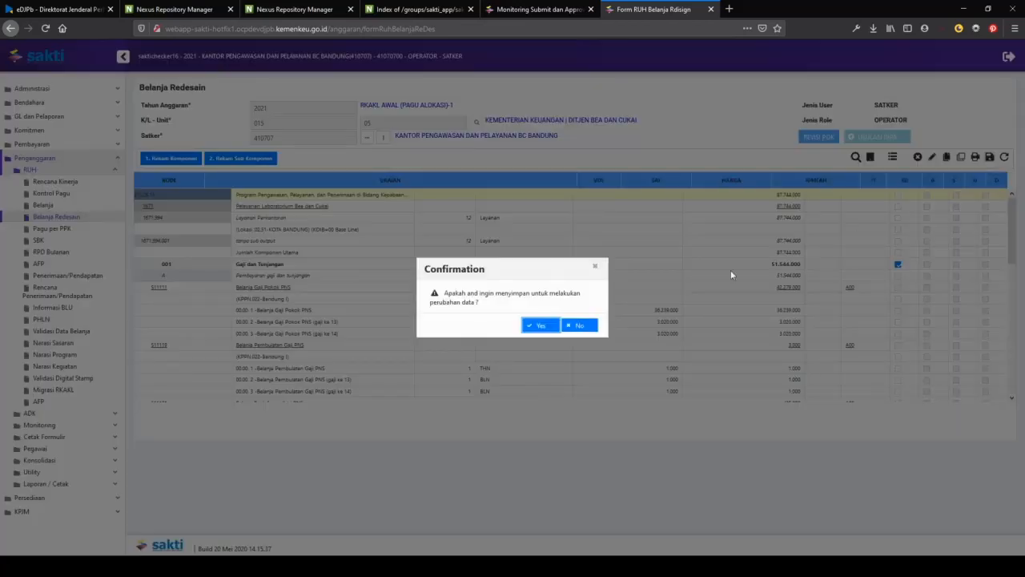
click(544, 324)
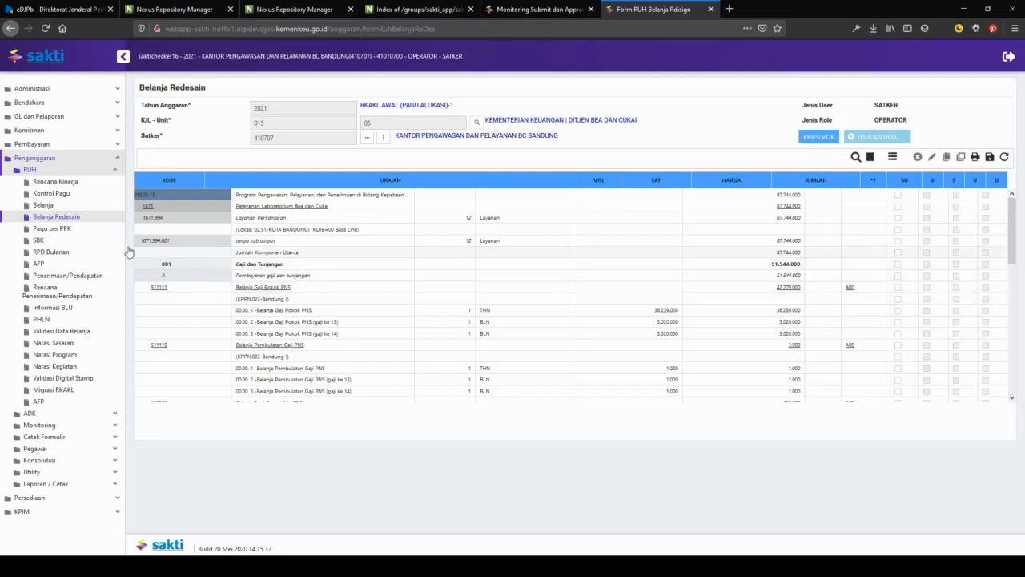
- Open RPD Bulanan for the KANTOR PENGAWASAN DAN PELAYANAN BC BANDUNG satker and display its POK down to the components
click(72, 253)
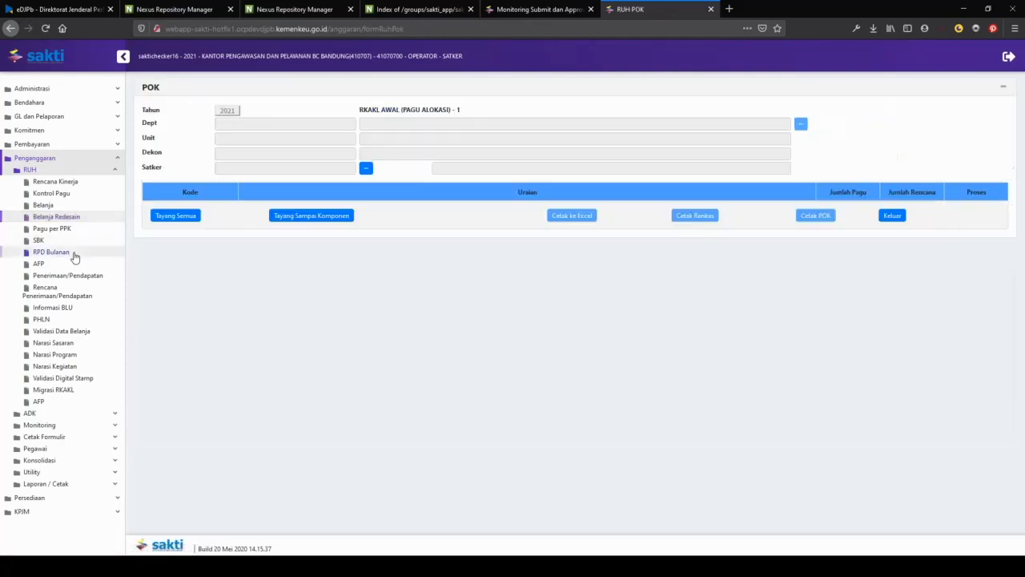
click(366, 170)
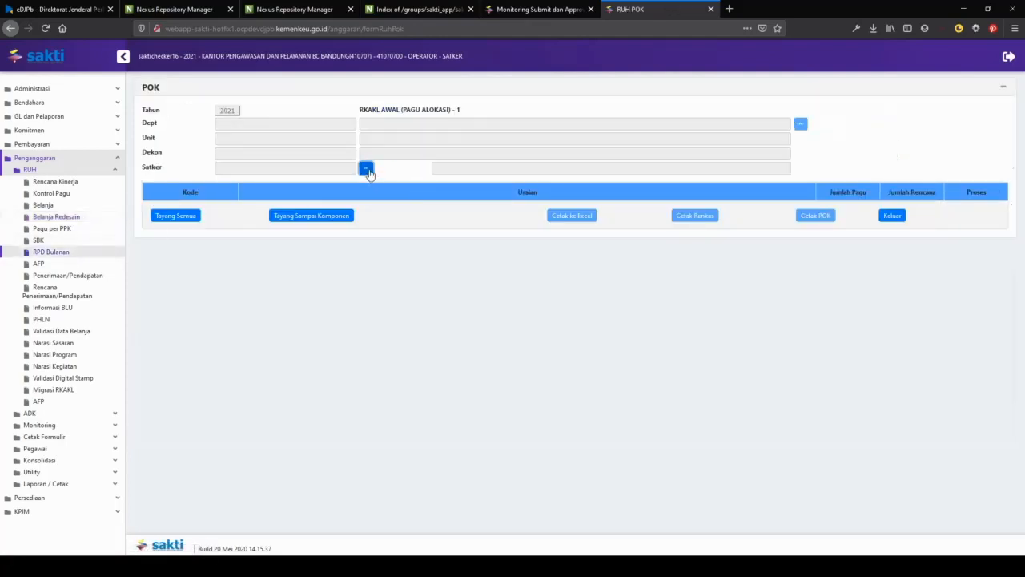
click(540, 238)
click(698, 120)
click(693, 171)
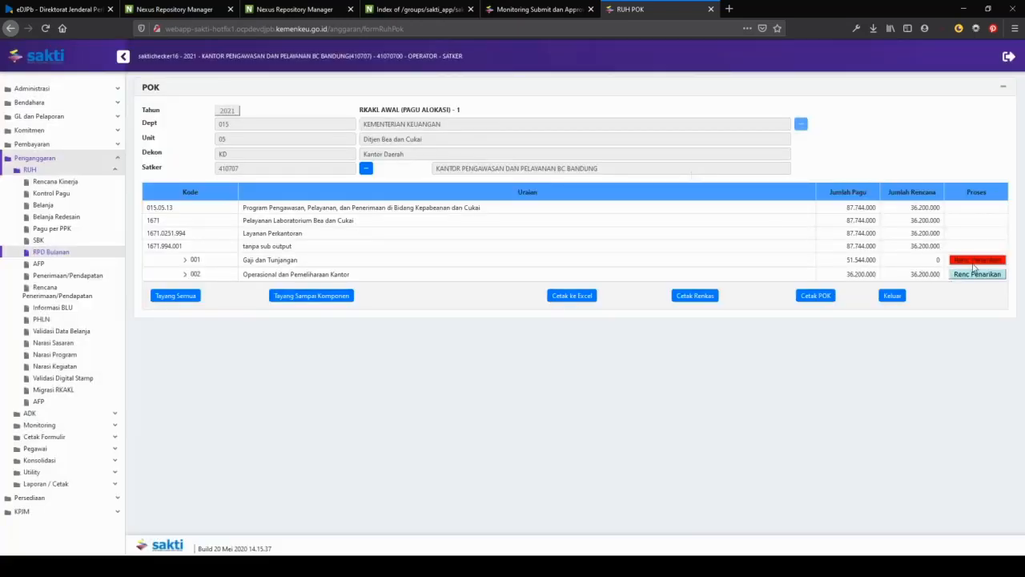
- Save a monthly withdrawal plan calculated by Rata-rata for component 001 Gaji dan Tunjangan
click(978, 261)
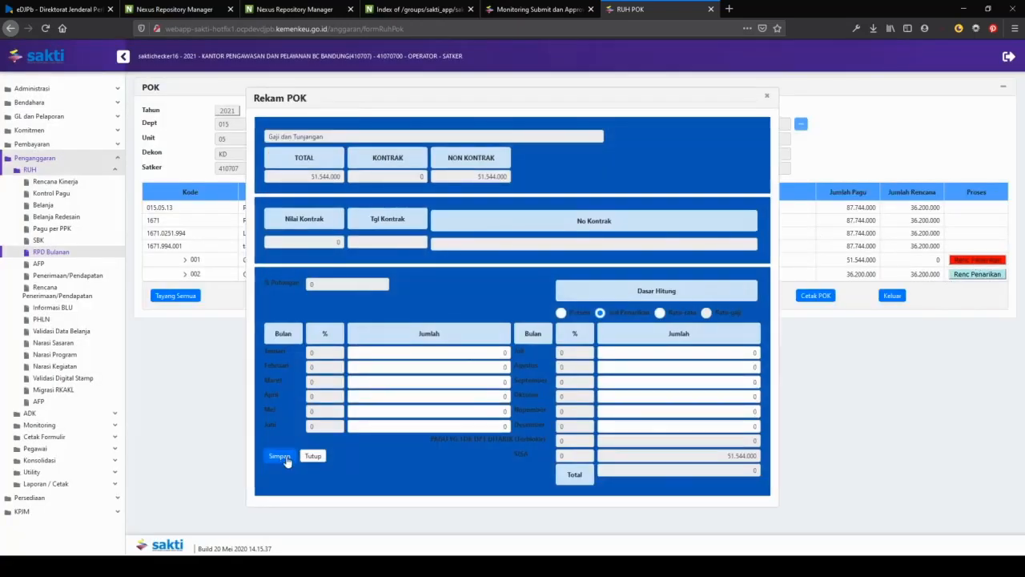
click(660, 313)
click(282, 456)
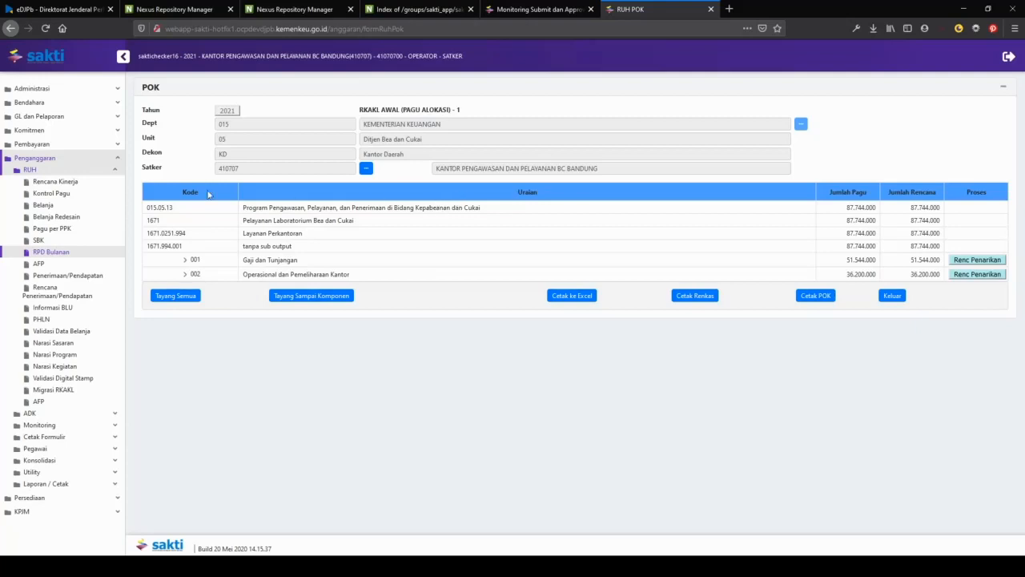
- Start a new revenue record in Penerimaan/Pendapatan with the kegiatan AAE5 Pengelolaan organisasi dan SDM under program 015.05.AA
click(77, 275)
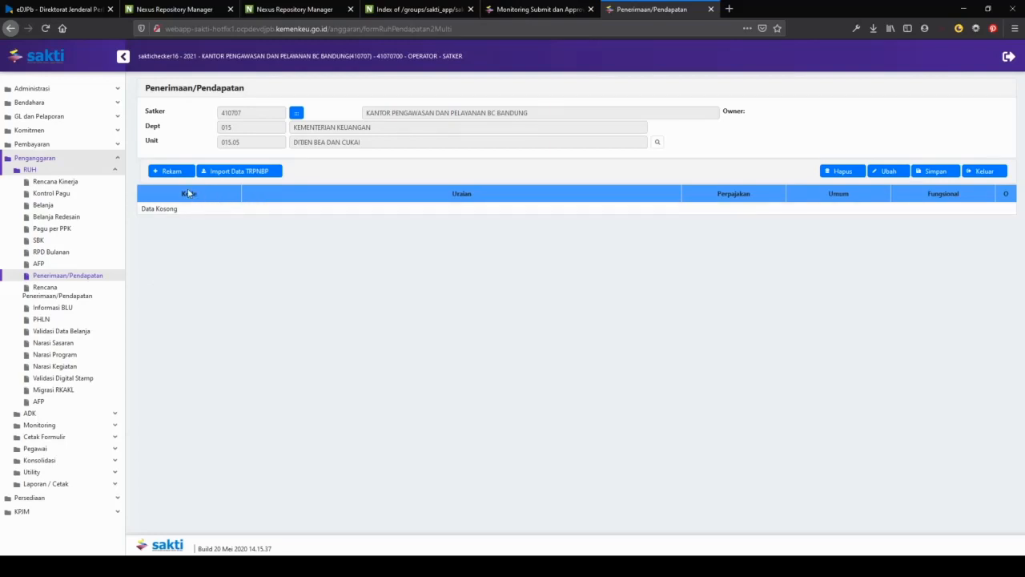
click(172, 171)
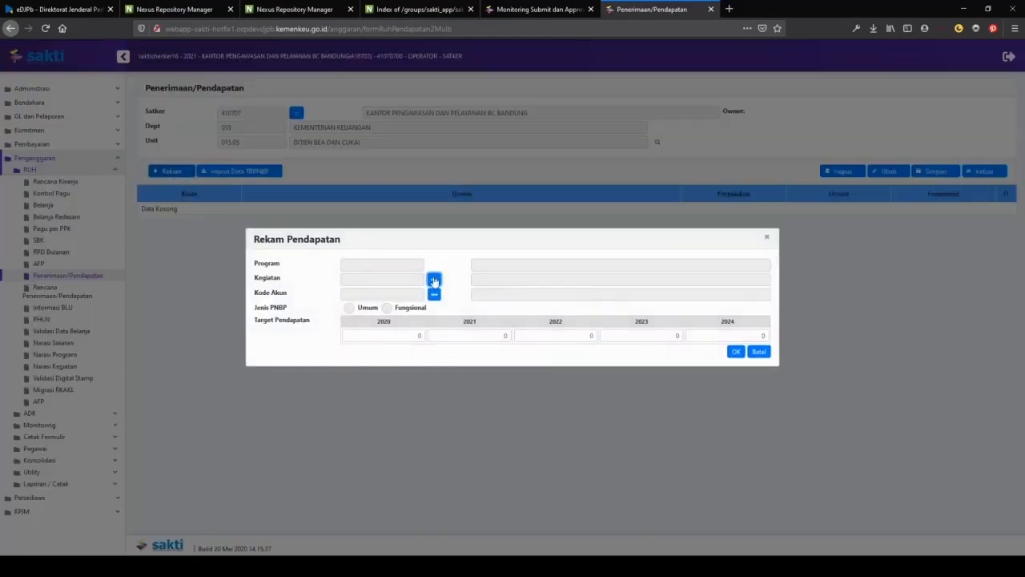
click(434, 282)
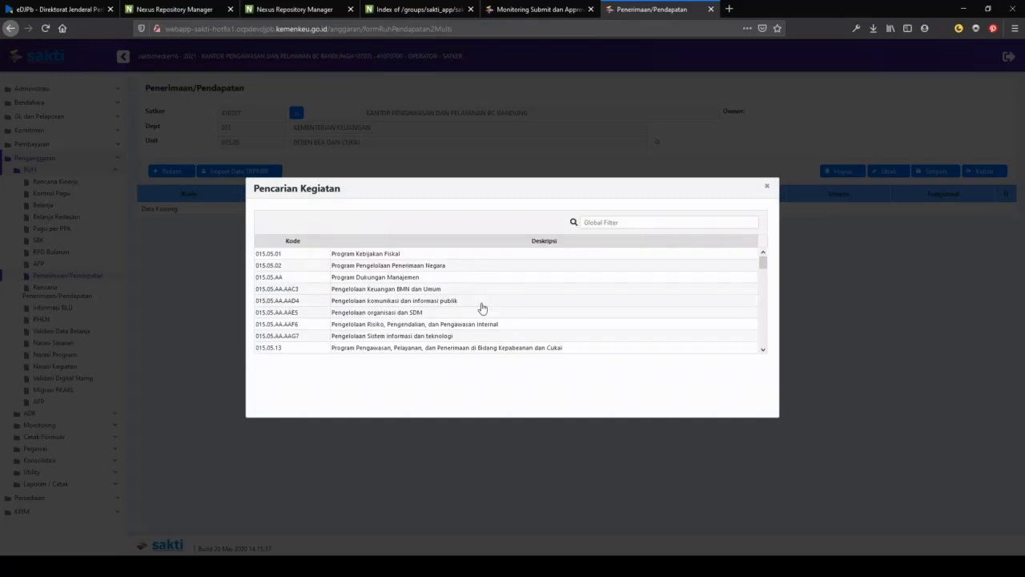
click(524, 272)
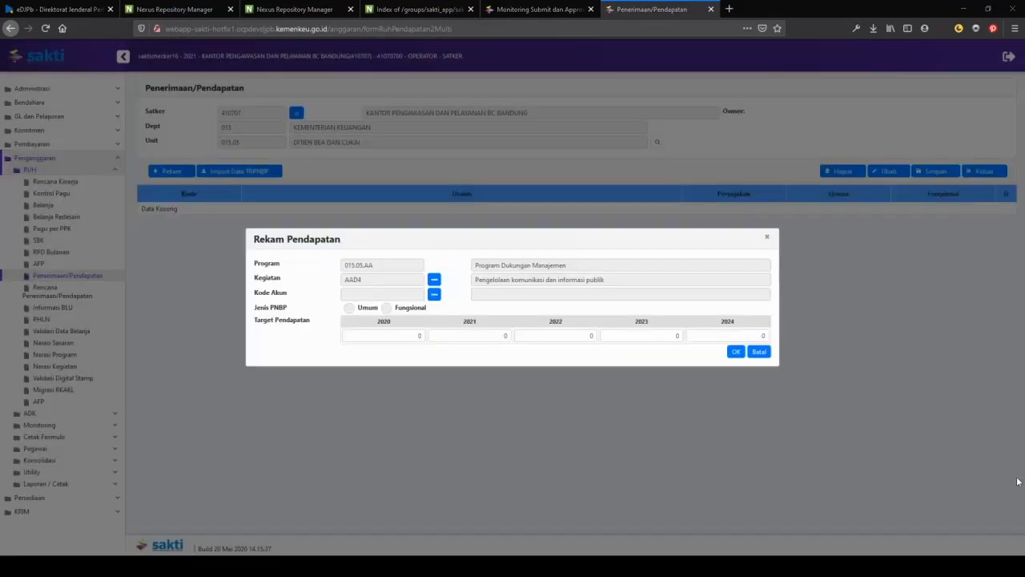
click(435, 284)
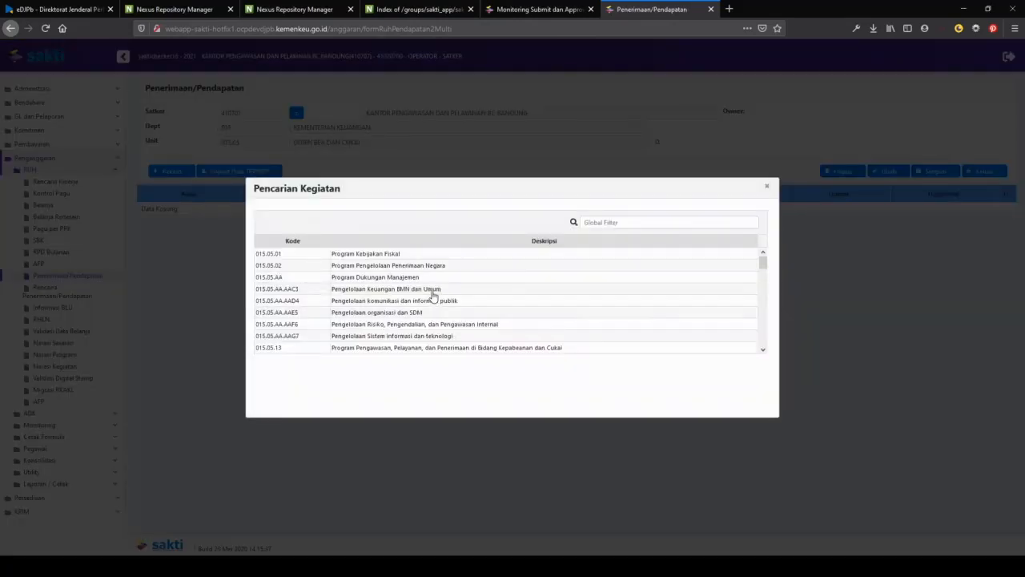
click(423, 313)
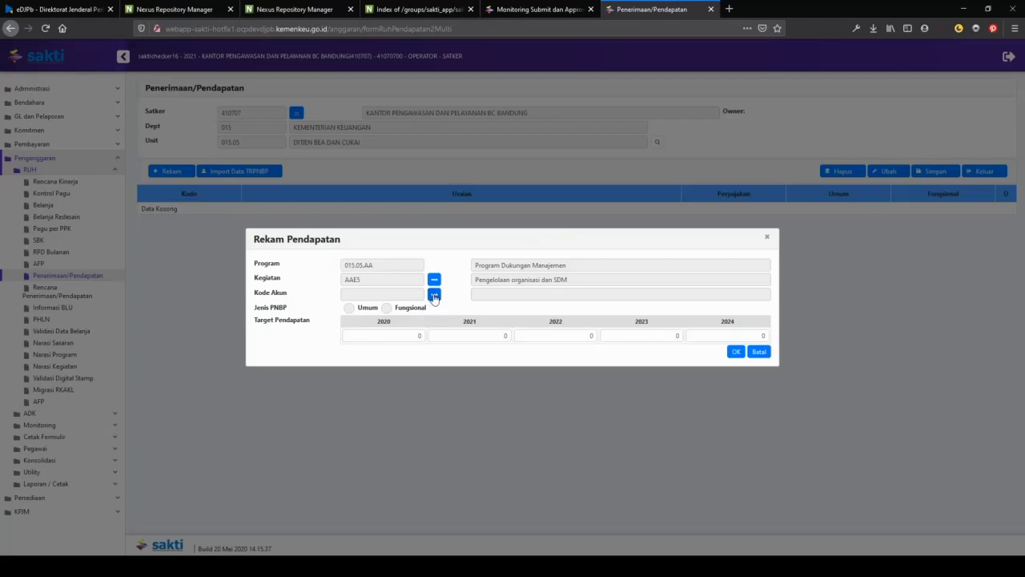
- Choose account 412111 Pendapatan Bea Masuk as the Kode Akun of the new revenue record
click(434, 296)
click(529, 370)
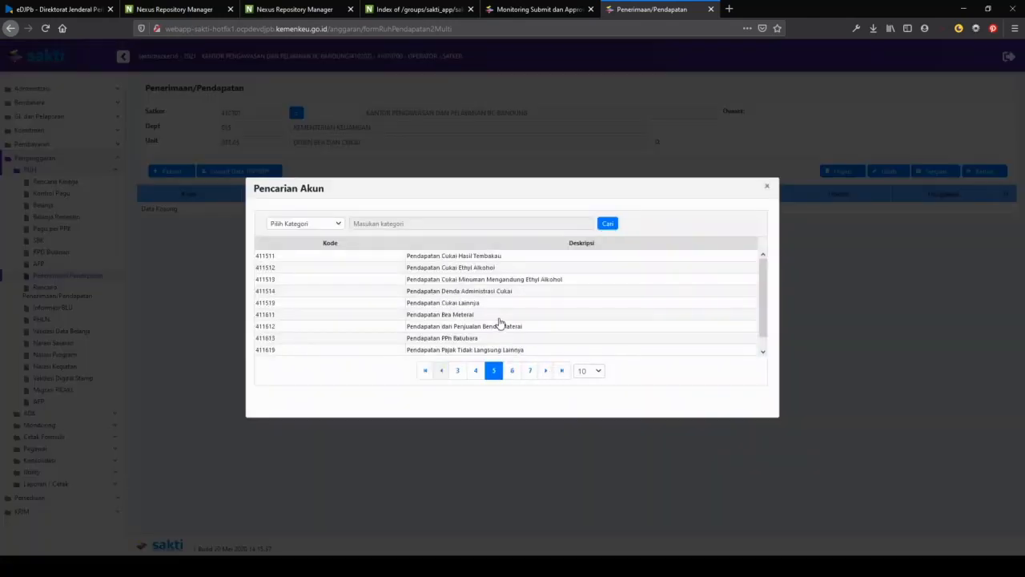
click(511, 309)
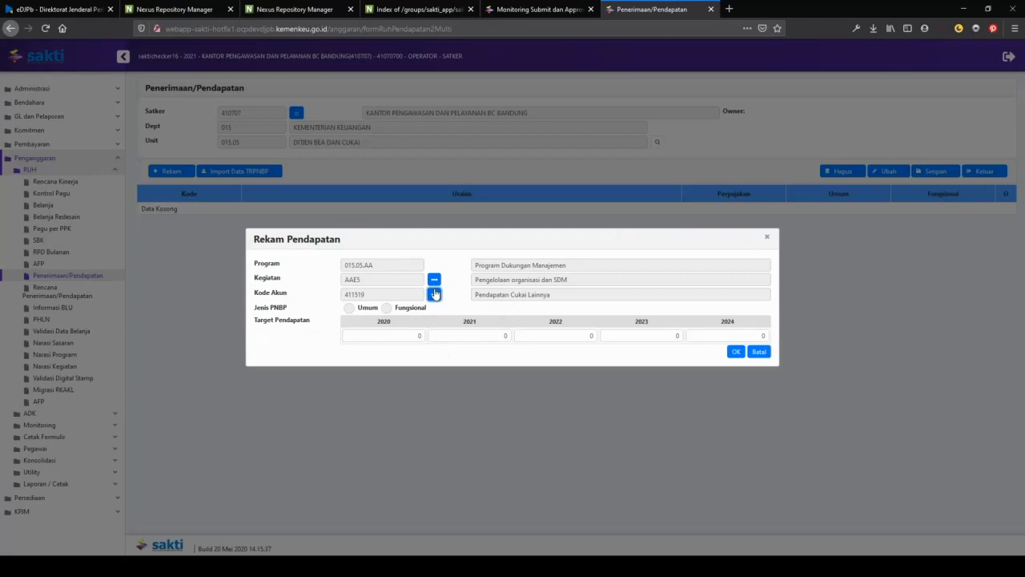
- Enter revenue targets 1.000.000 for 2020, 1.100.000 for 2021, 1.200.000 for 2022 and 1.300.000 for 2023, fill in 2024, and save the record
click(400, 335)
text(1.000.000)
click(444, 337)
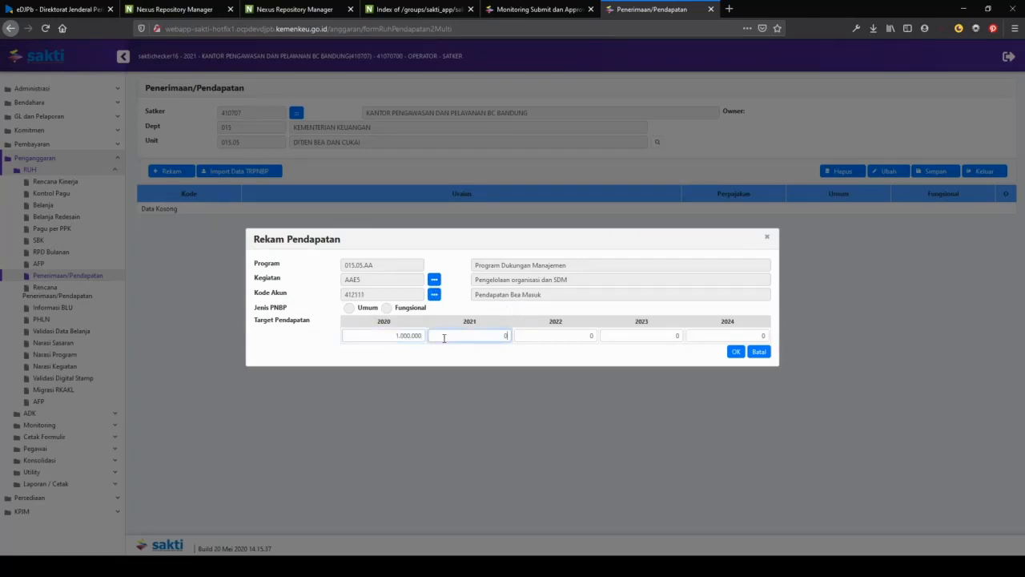
text(1.100.000)
key(Tab)
text(1.200.000)
key(Tab)
text(1.300.000)
key(Tab)
text(140)
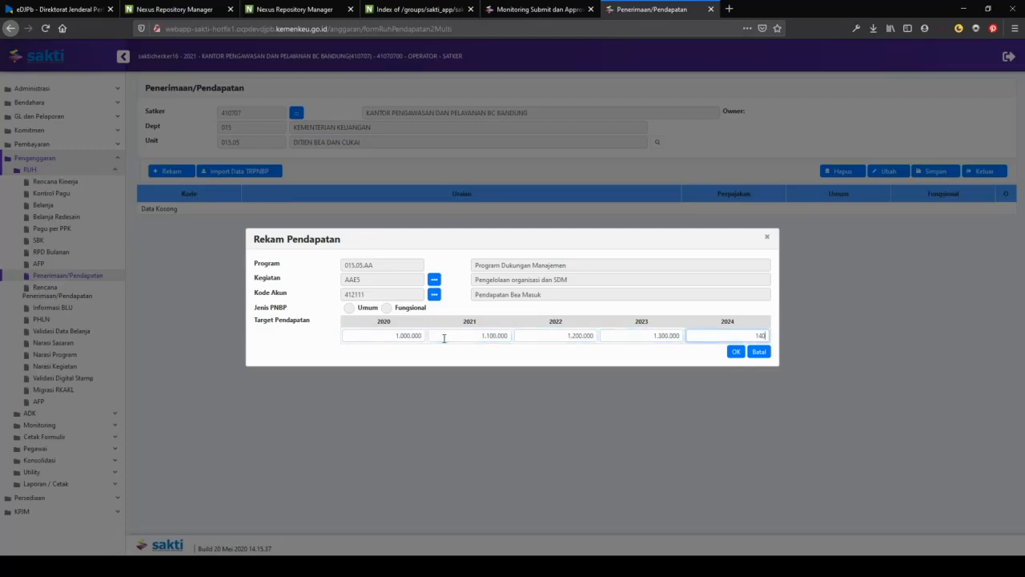
click(735, 353)
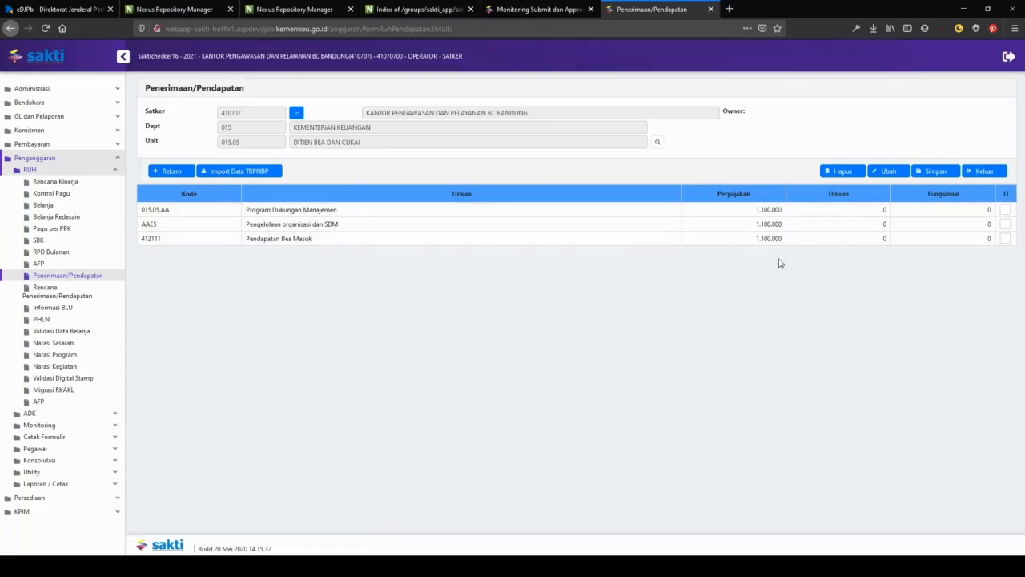
click(935, 172)
click(544, 321)
- Open Rencana Penerimaan/Pendapatan for the KANTOR PENGAWASAN DAN PELAYANAN BC BANDUNG satker and list its Pajak revenue
click(75, 295)
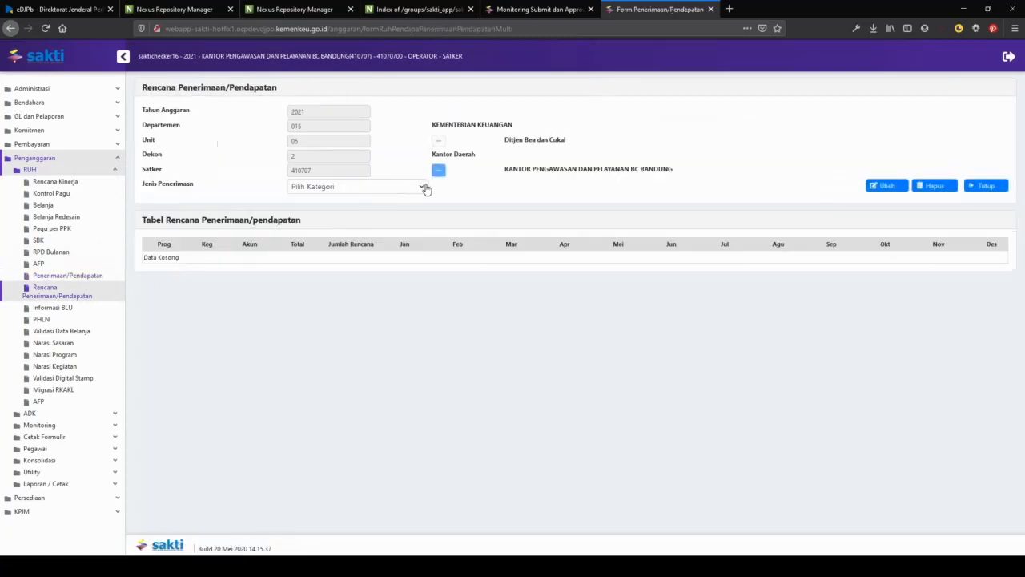
click(427, 193)
click(391, 248)
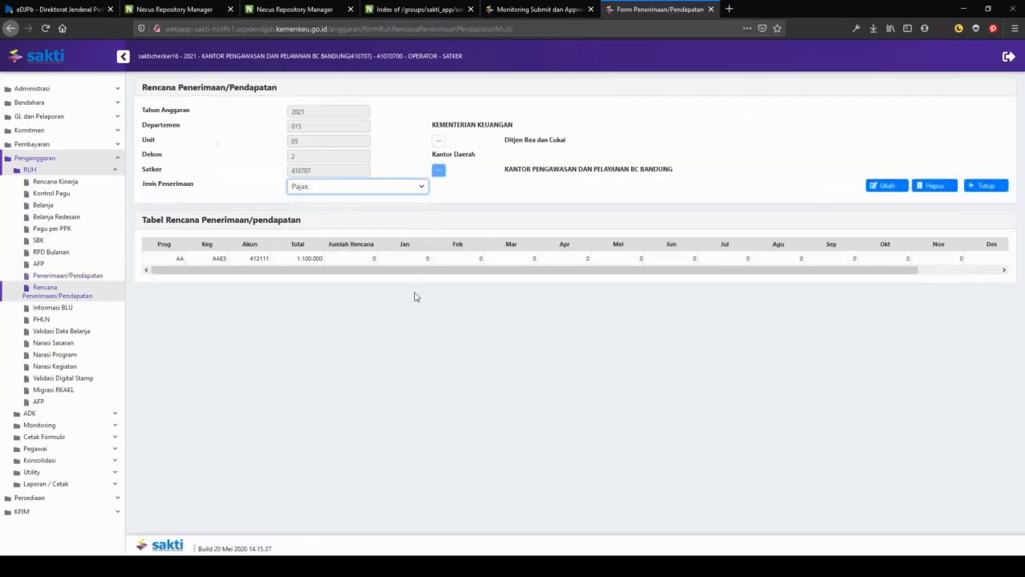
- Record and save a monthly revenue plan for account 412111 using the Rata-Rata distribution
click(329, 261)
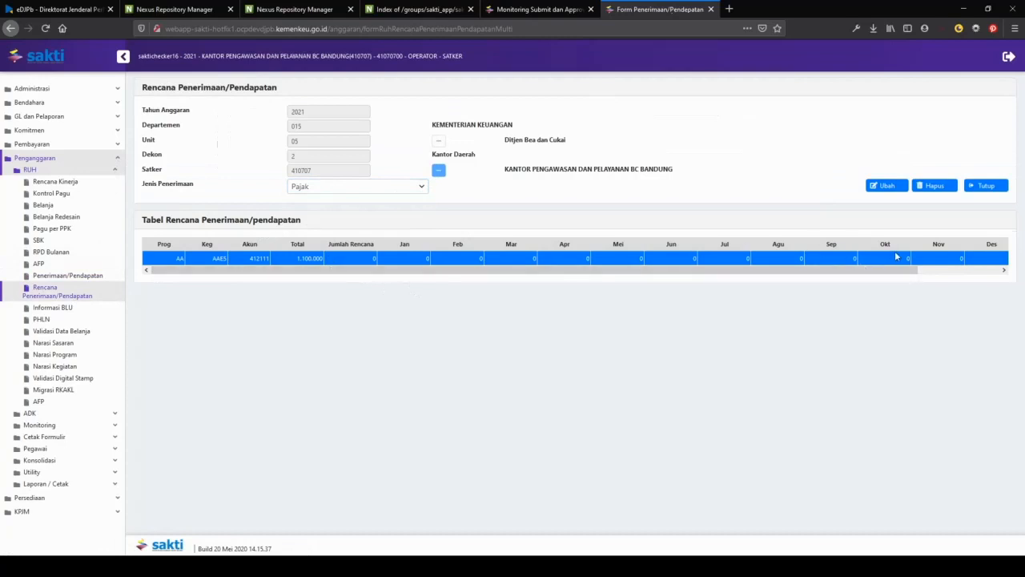
click(901, 189)
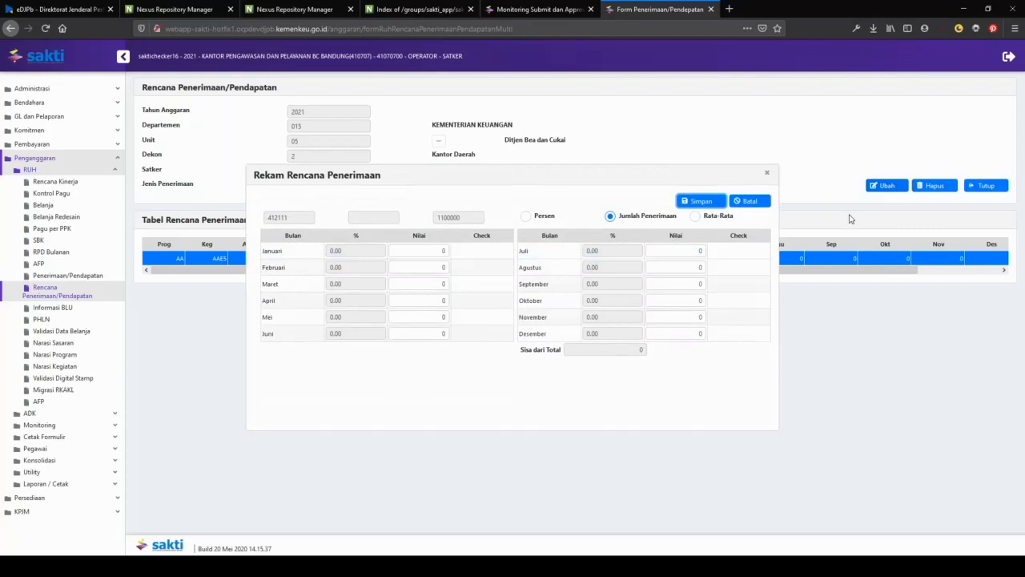
click(695, 218)
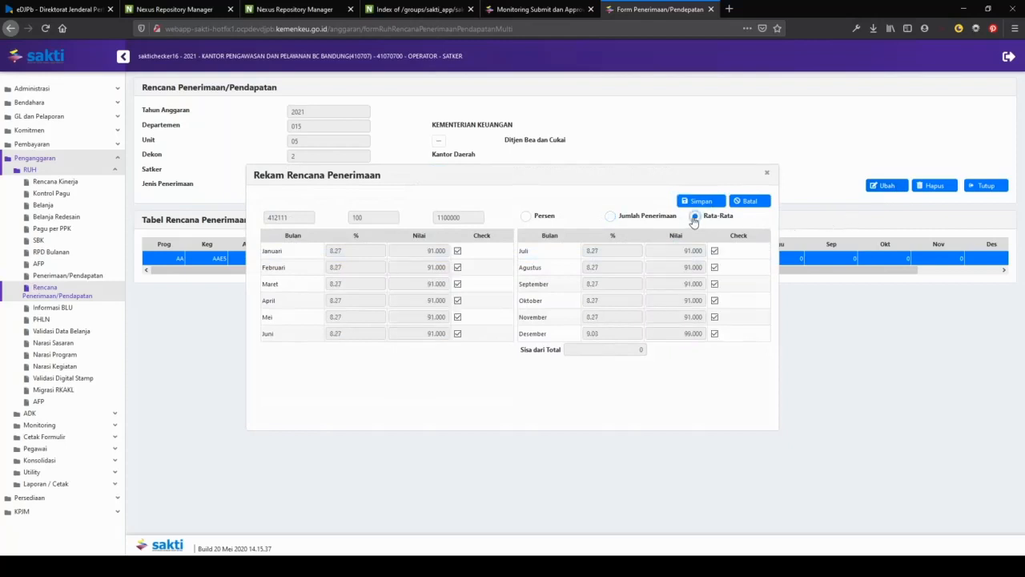
click(699, 201)
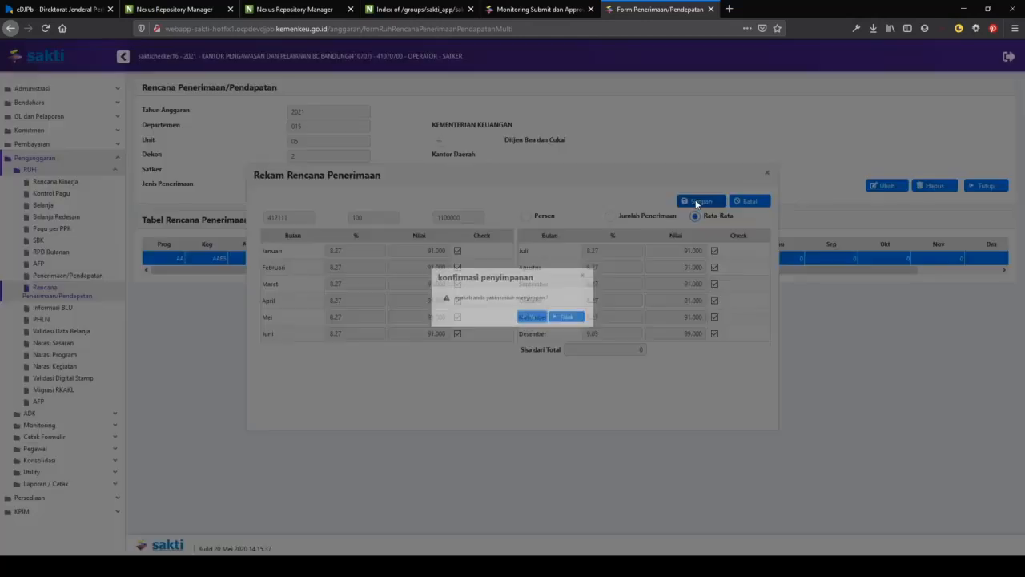
click(535, 321)
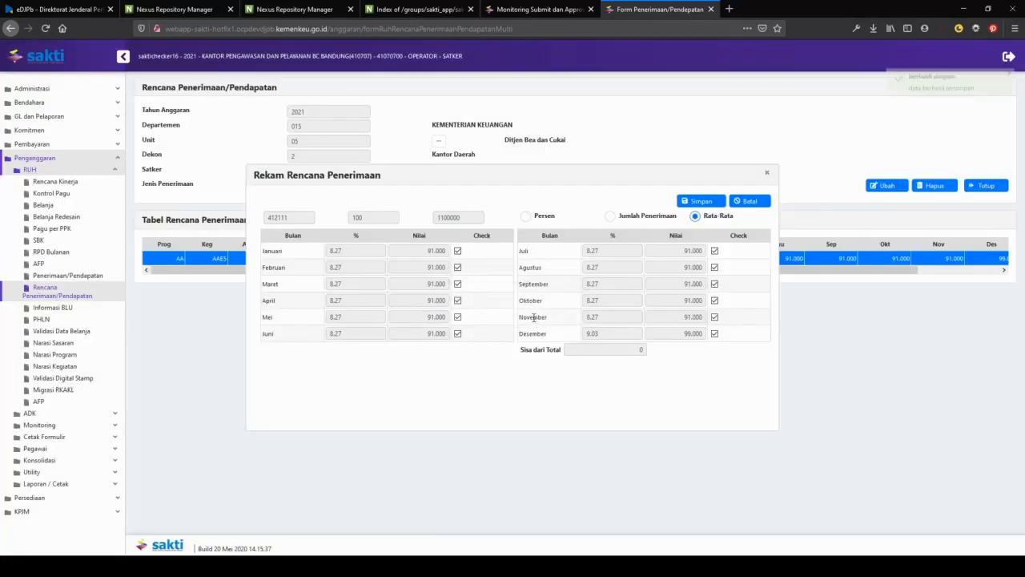
click(768, 174)
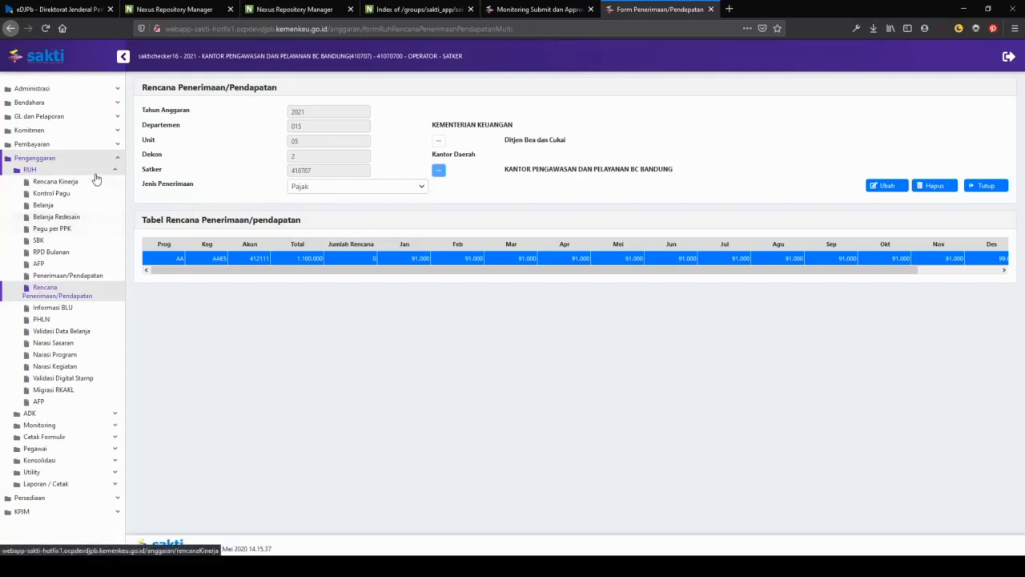
- Run the Validasi Data Belanja process for satker 410707 and dismiss the result message
click(83, 332)
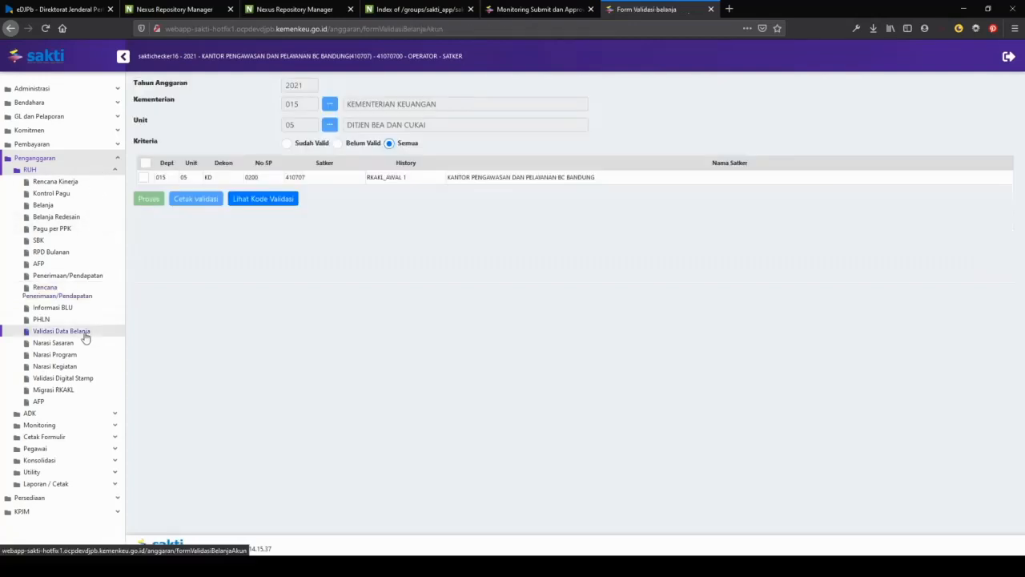
click(145, 178)
click(150, 198)
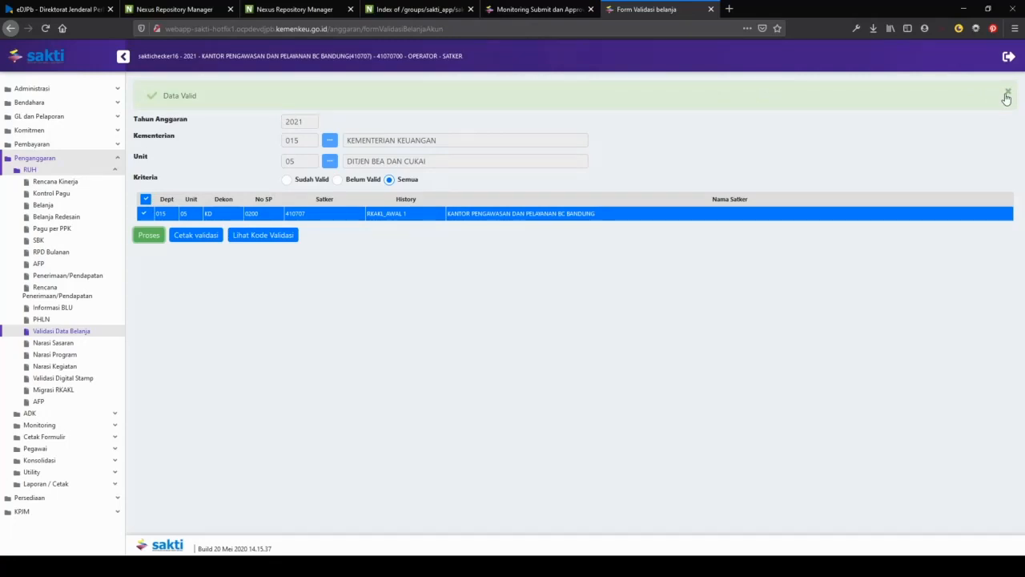
click(1008, 94)
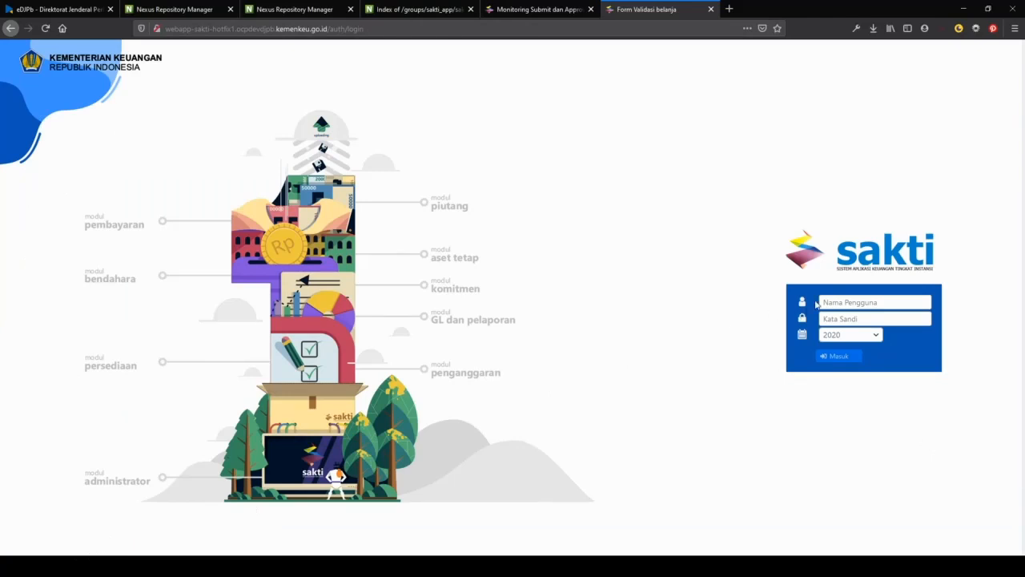
- Log in with the satker's approval account for budget year 2021
click(856, 336)
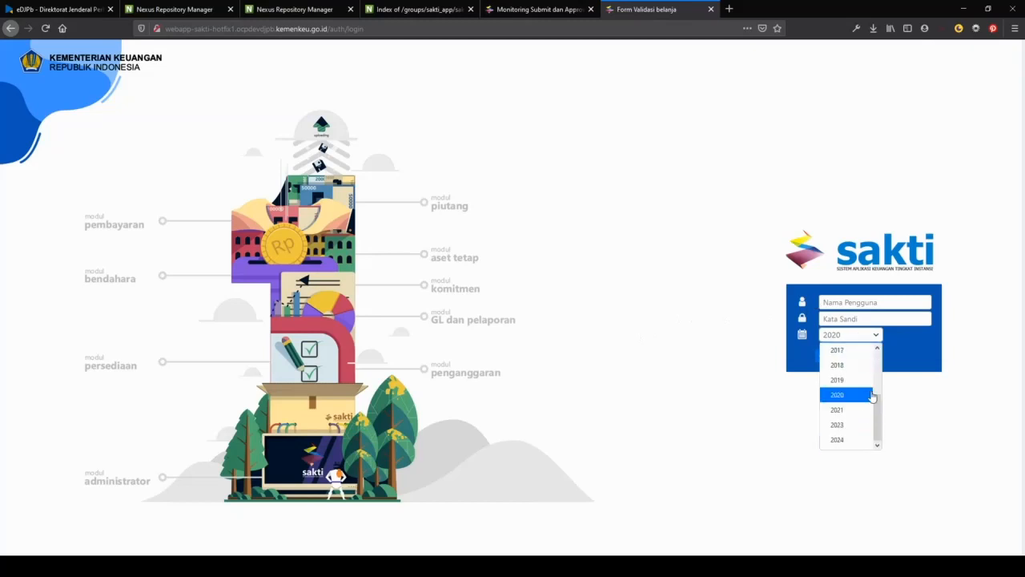
click(850, 407)
click(856, 352)
click(850, 360)
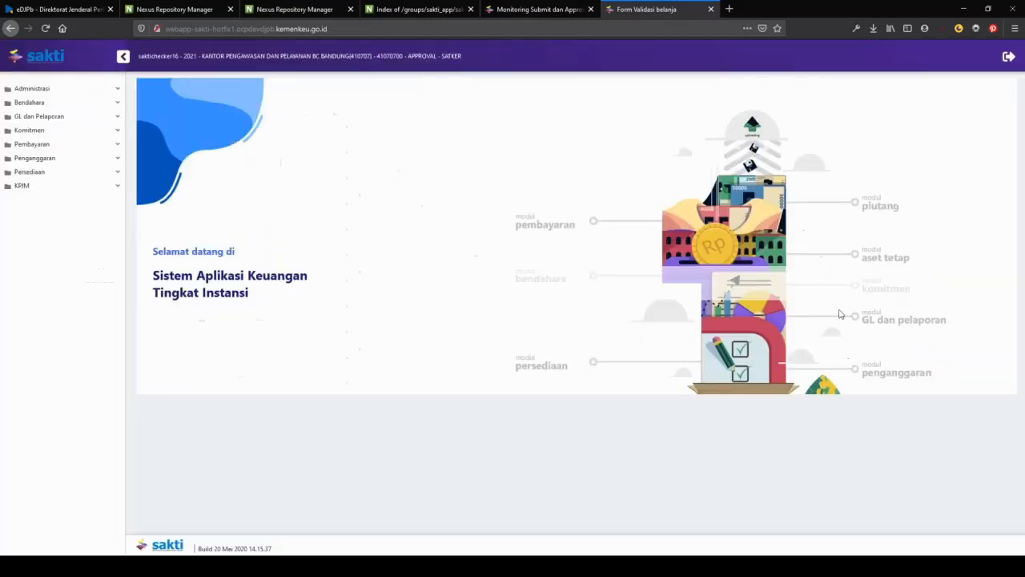
- Open Monitoring Submit and Approve Data, mark satker 410707 as submitted at satker level (S), and save
click(91, 161)
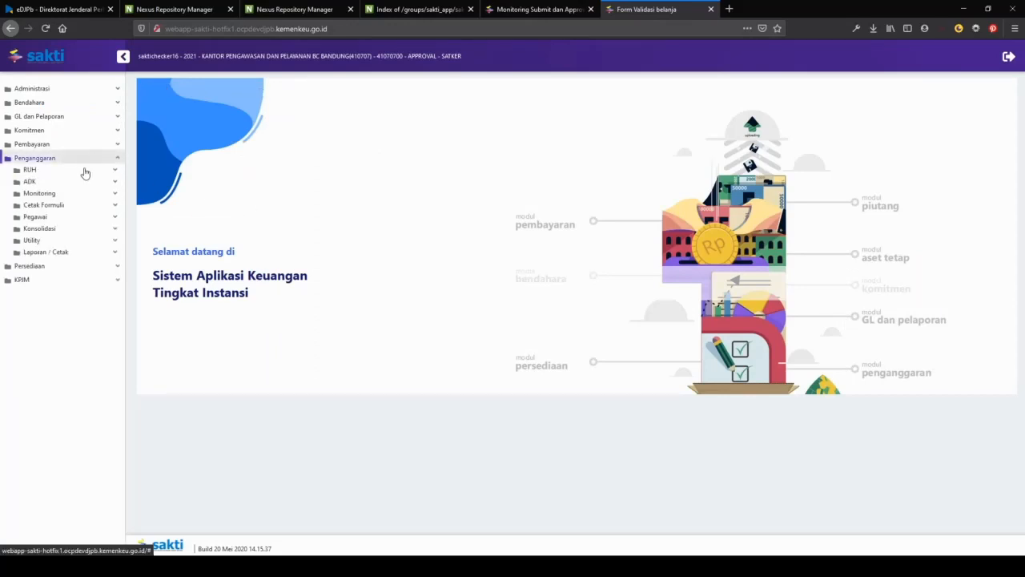
click(77, 194)
click(106, 235)
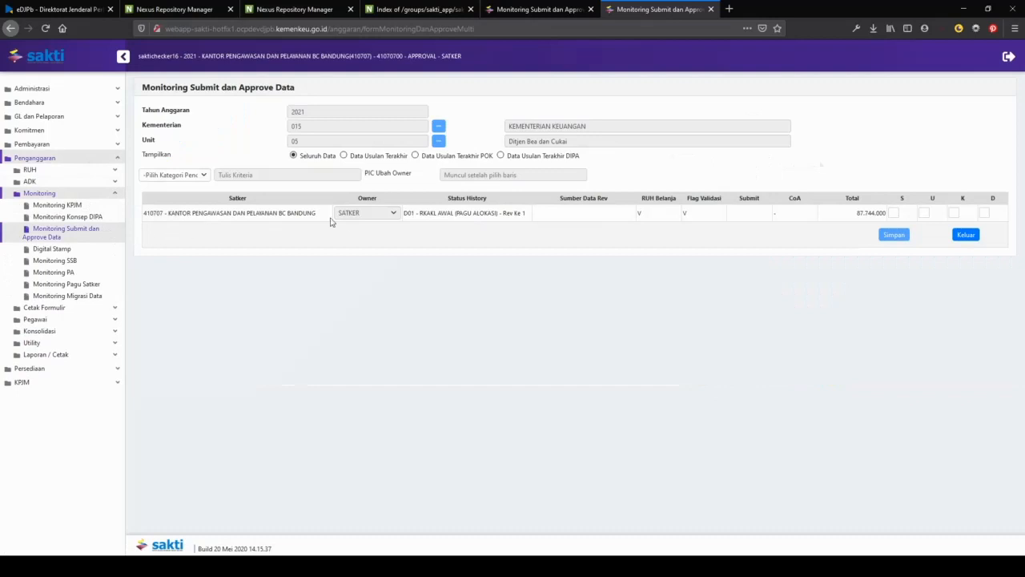
click(894, 214)
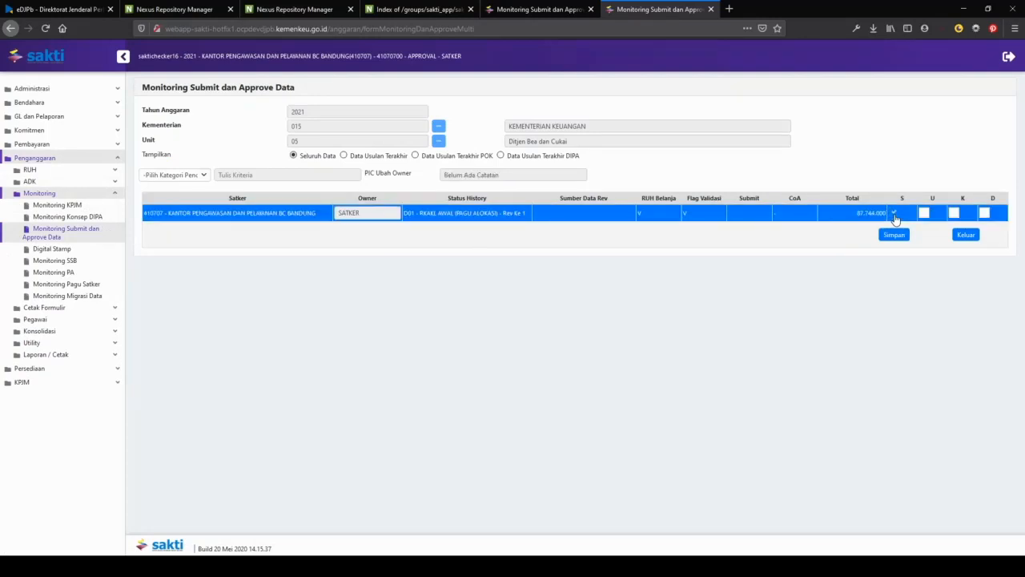
click(895, 236)
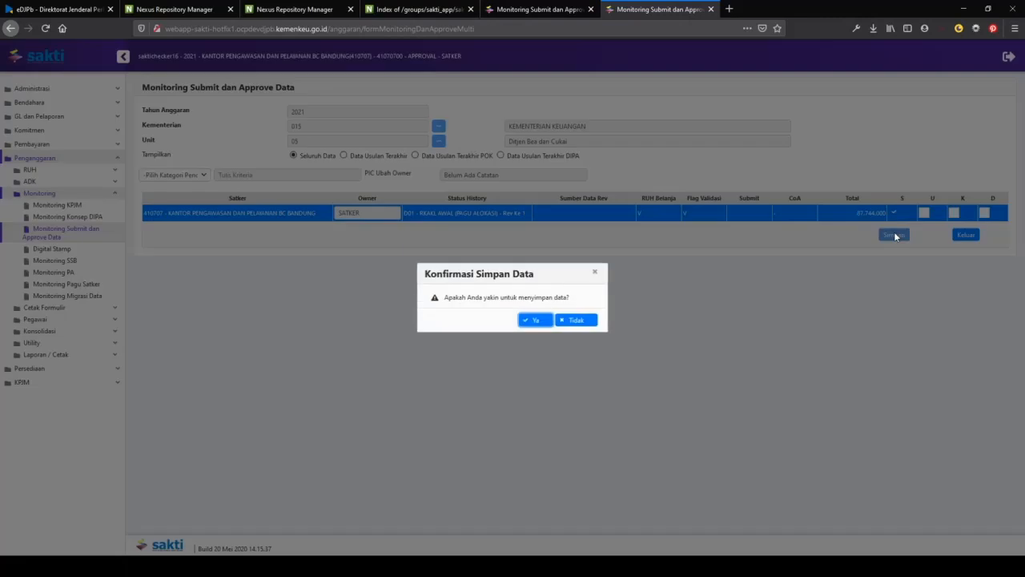
click(543, 321)
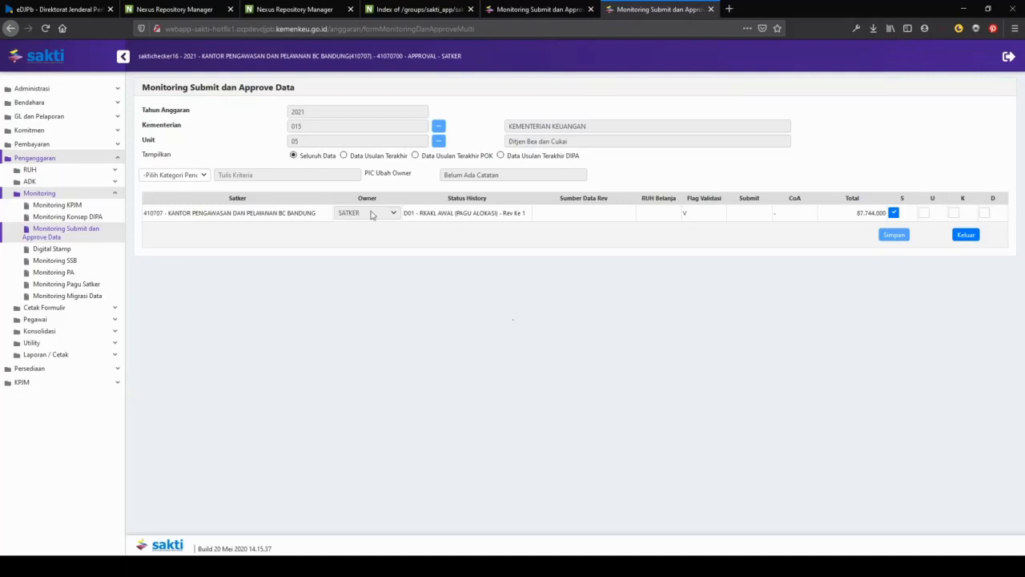
- Display Data Usulan Terakhir and change the owner of satker 410707's data to UNIT
click(345, 156)
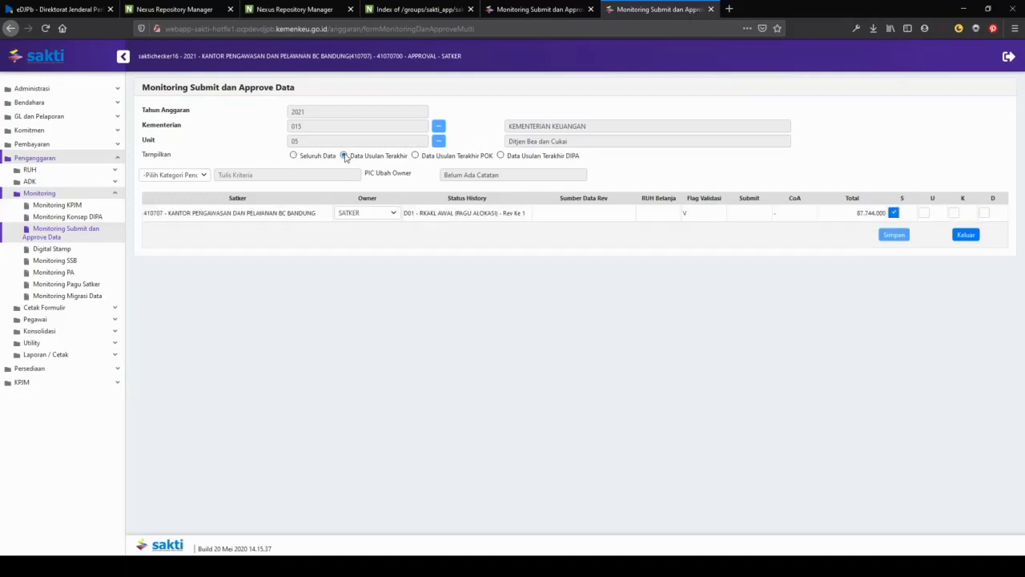
click(393, 215)
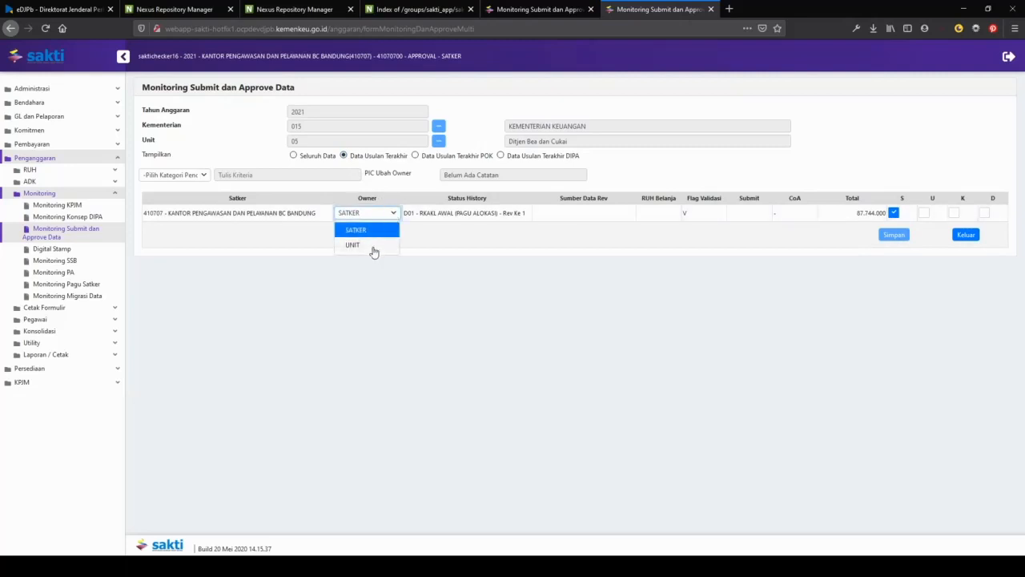
click(373, 249)
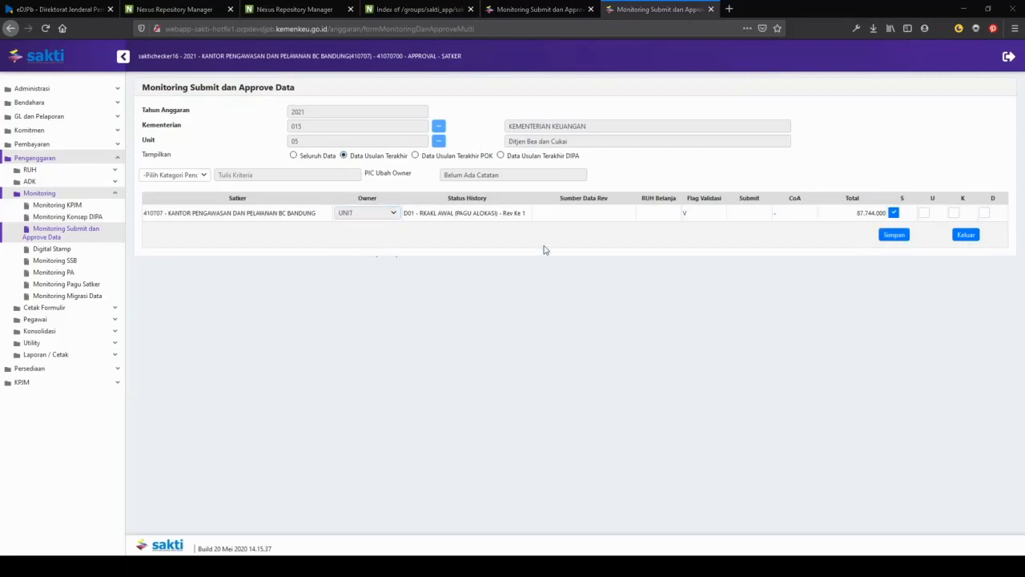